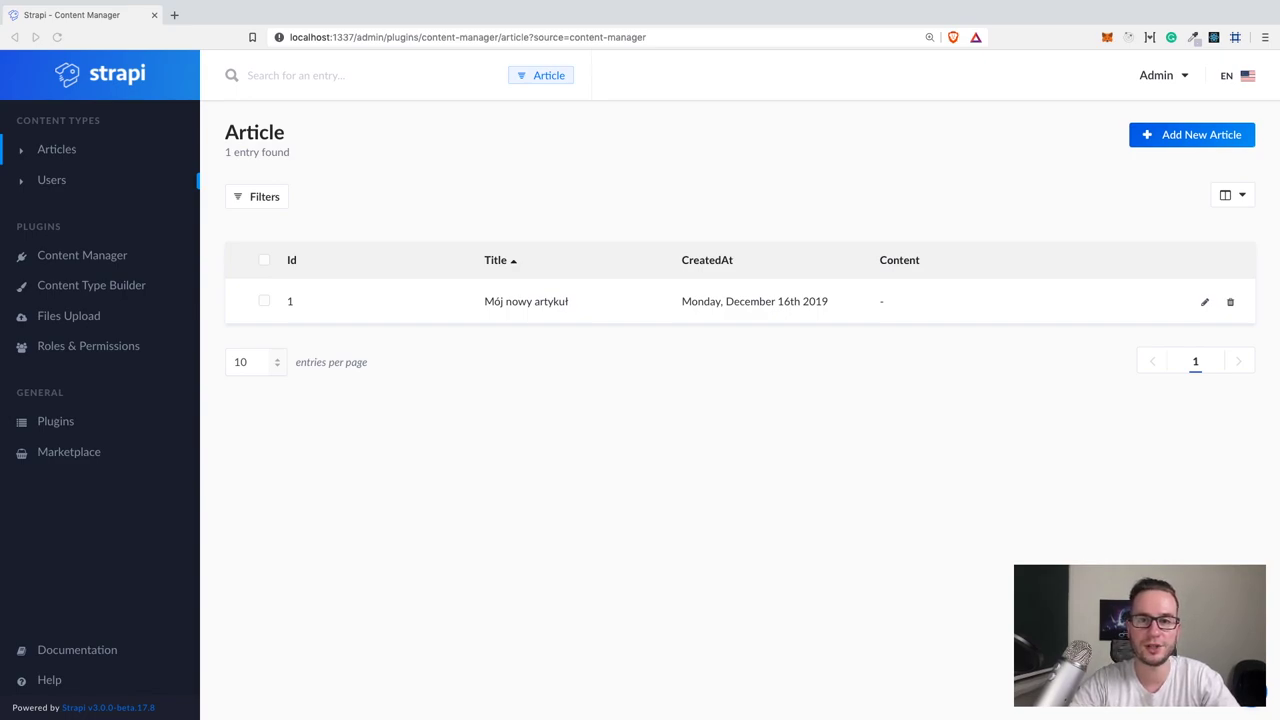
# Create a new content type named comment in the Content Type Builder, keeping the default connection.
pyautogui.click(128, 258)
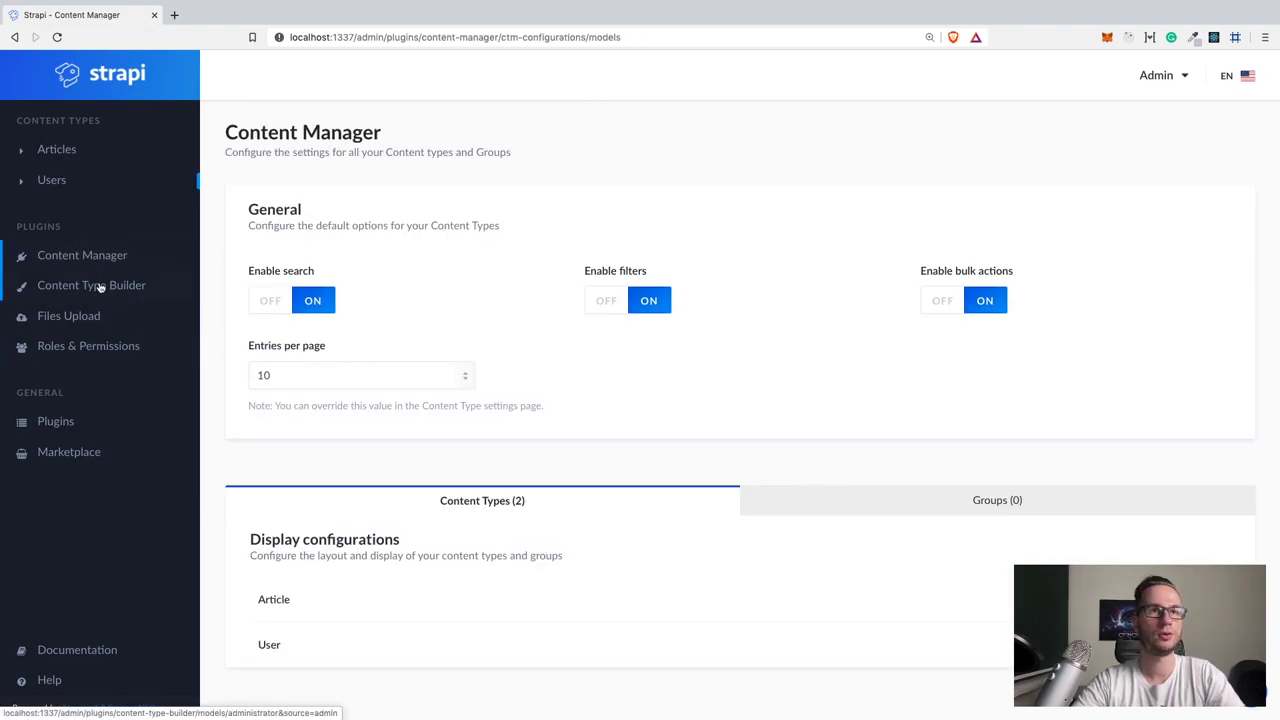
pyautogui.click(97, 287)
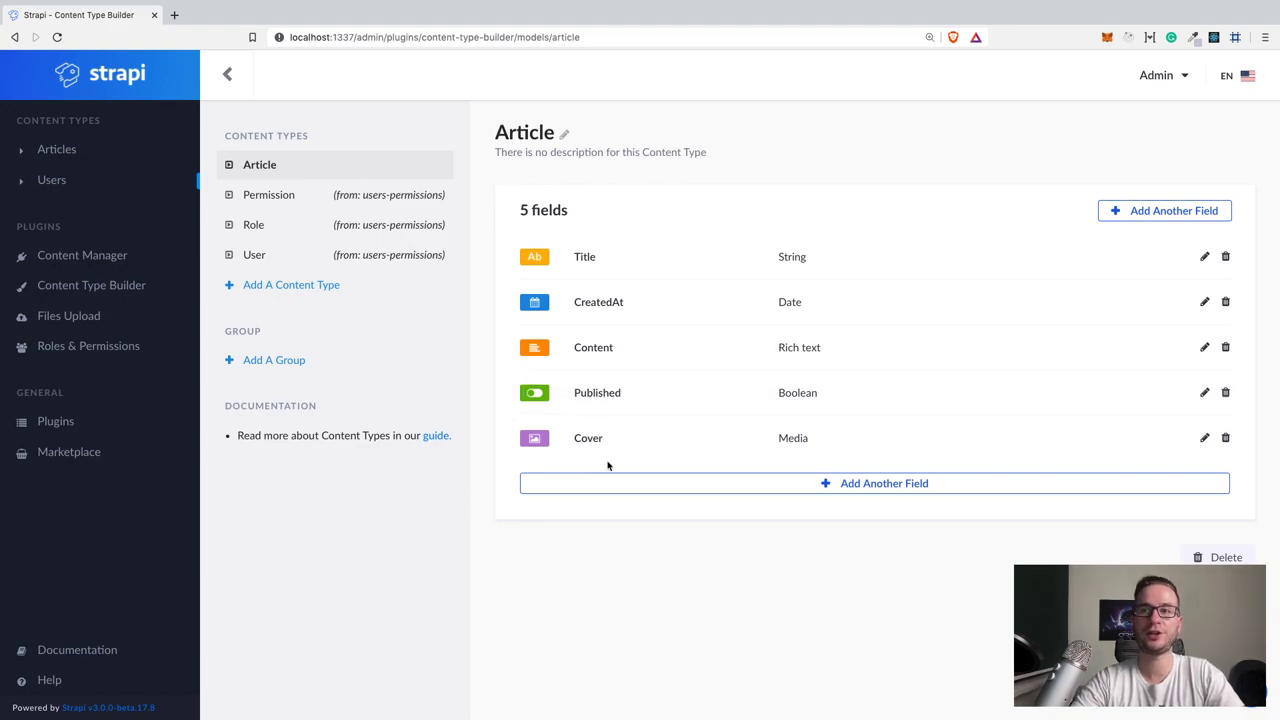
pyautogui.click(297, 286)
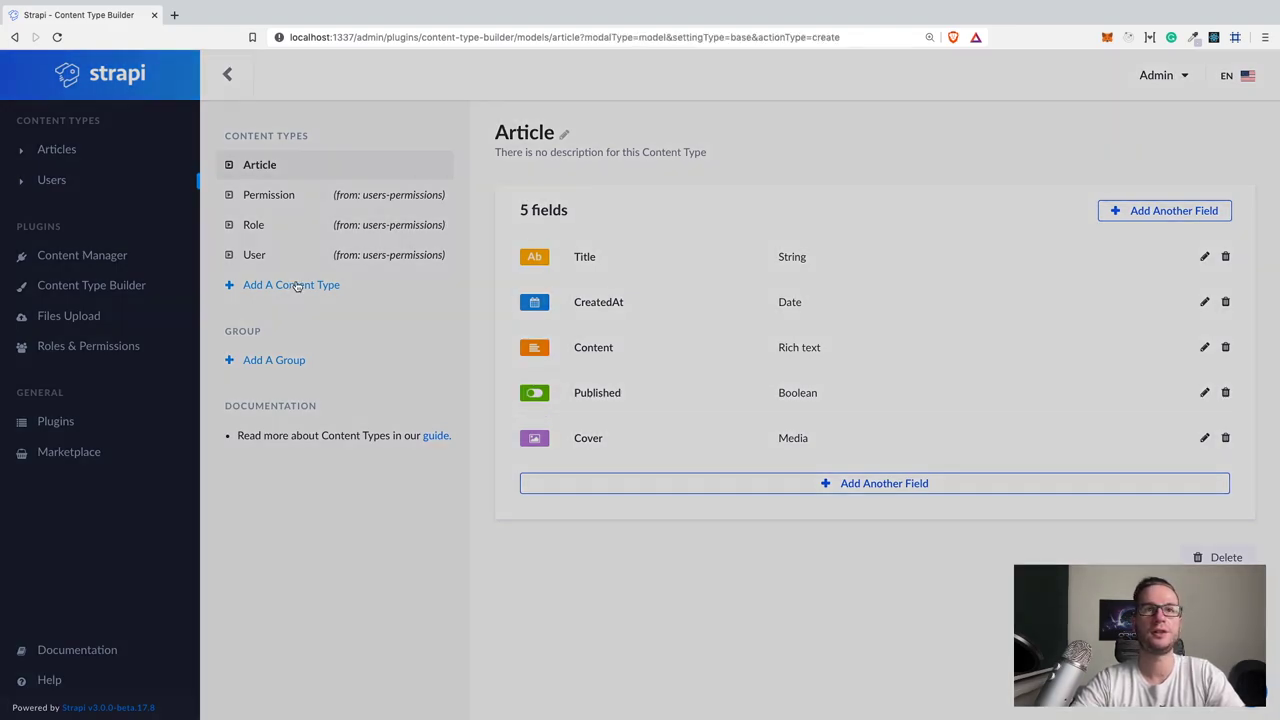
pyautogui.write('comm')
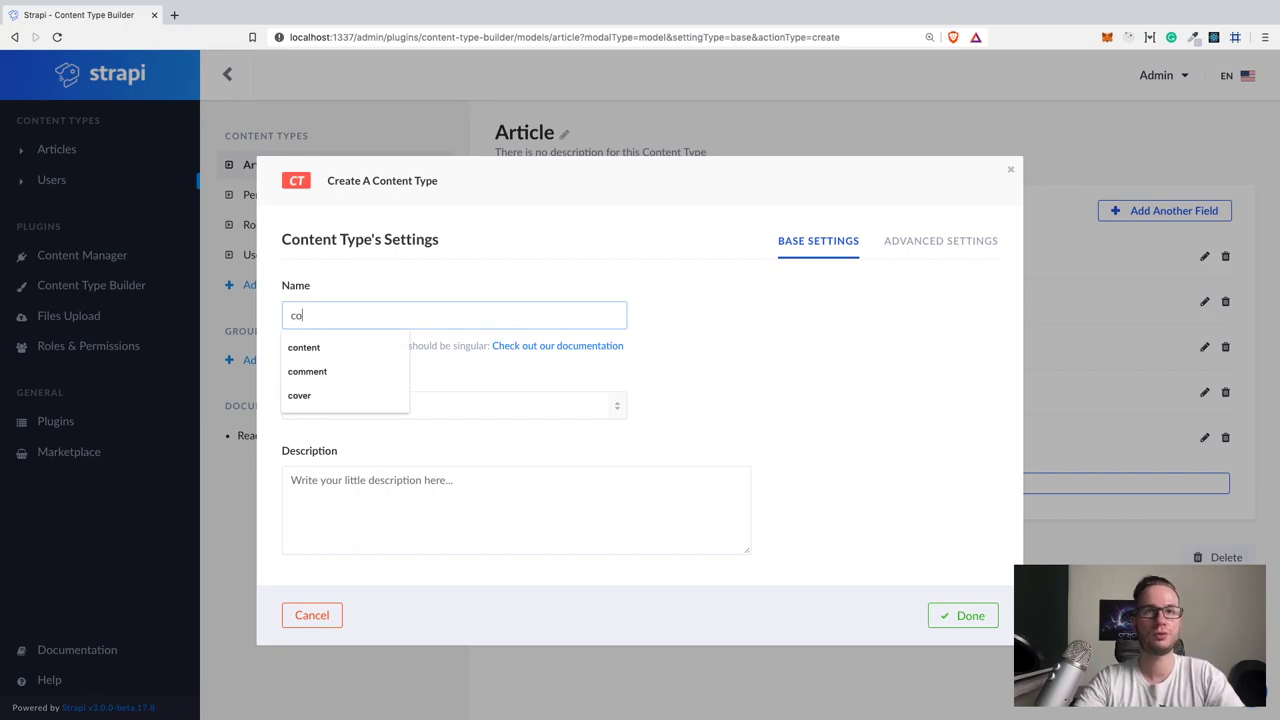
pyautogui.click(366, 357)
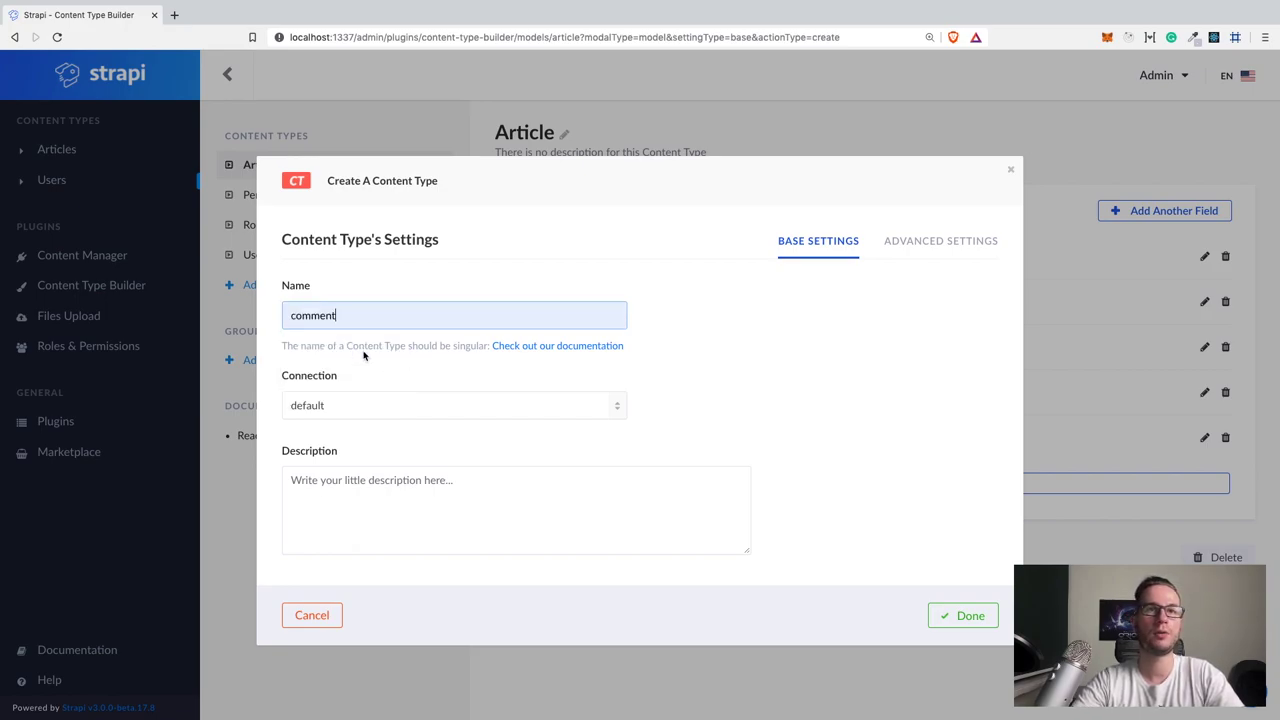
pyautogui.click(965, 614)
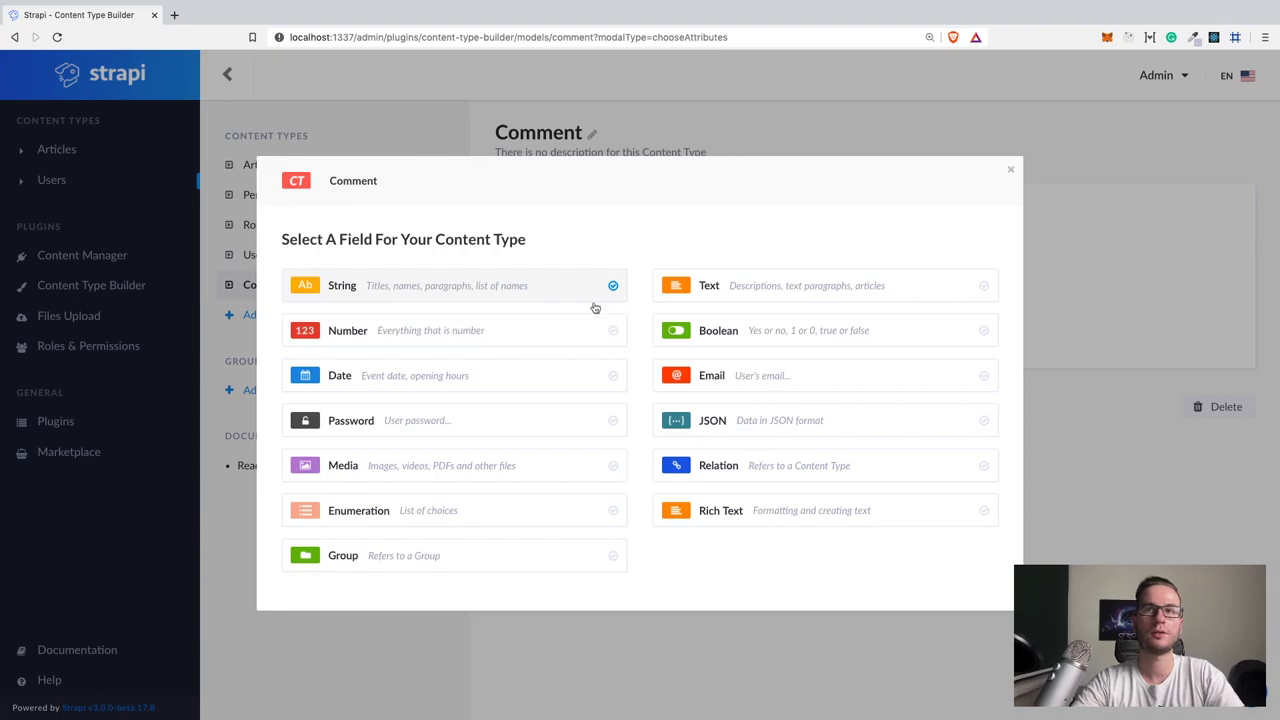
# Add a Text field named content to the Comment content type and continue to another field.
pyautogui.click(720, 289)
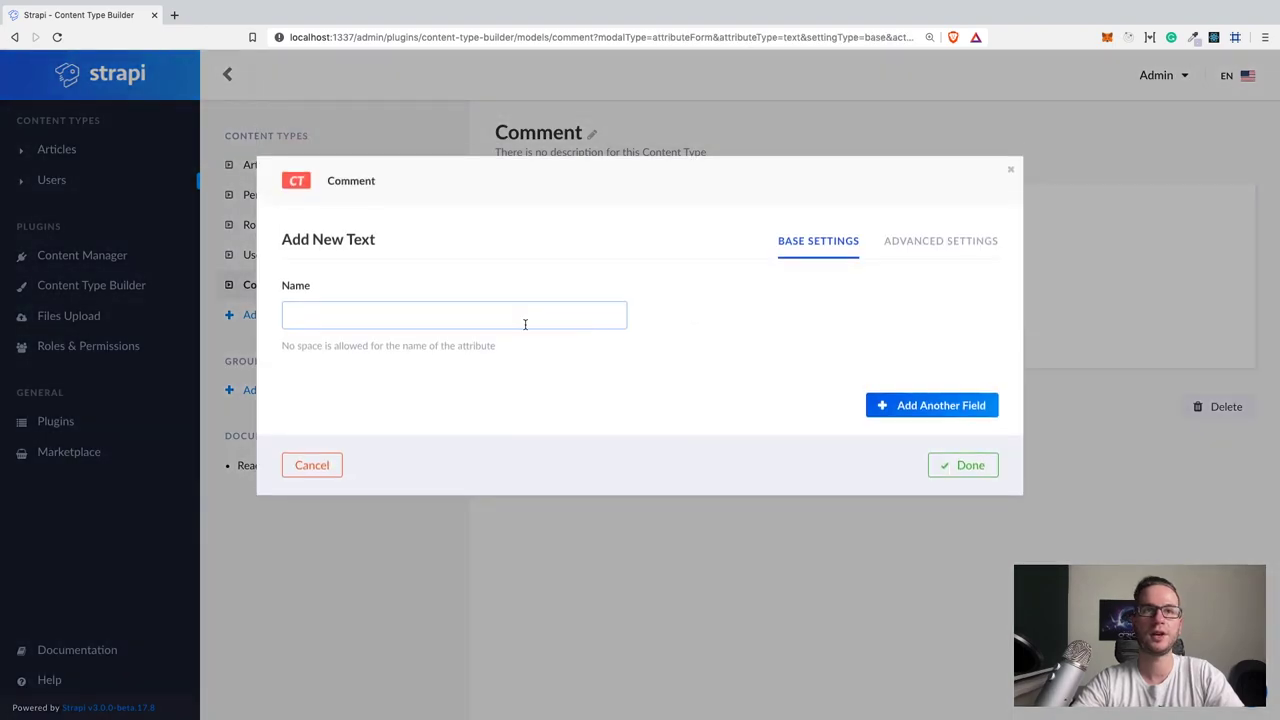
pyautogui.write('content')
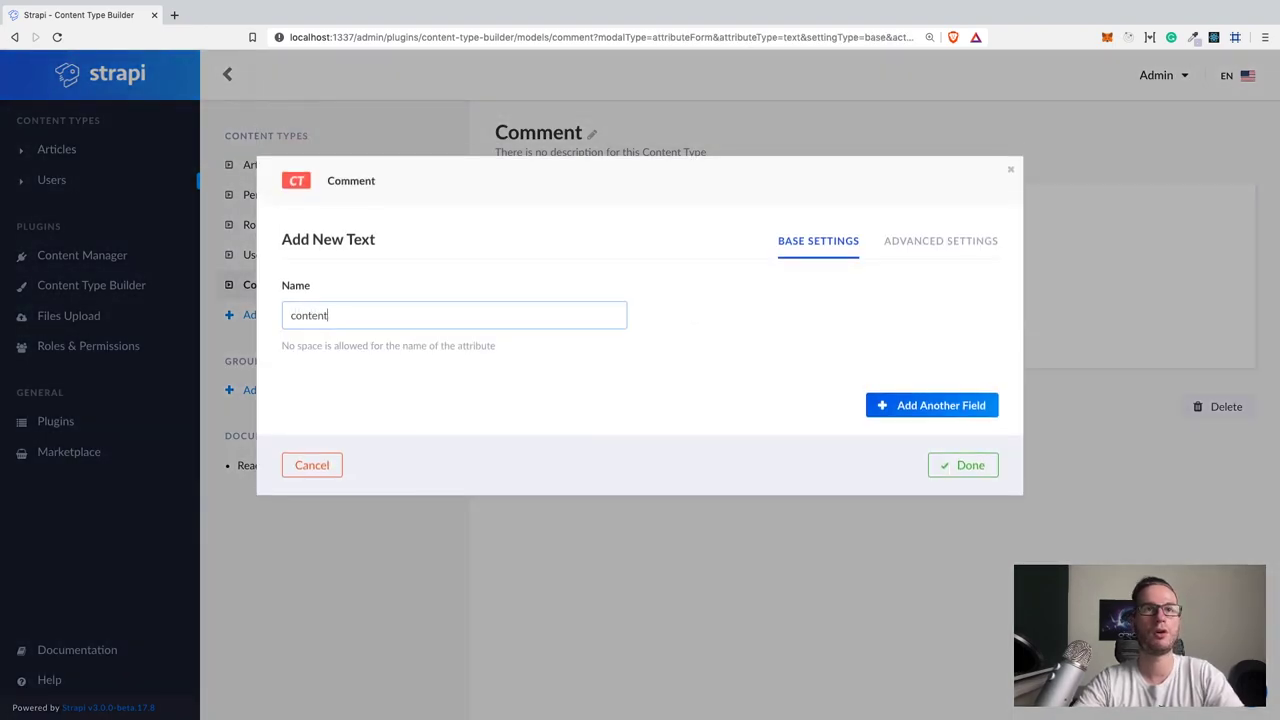
pyautogui.click(946, 410)
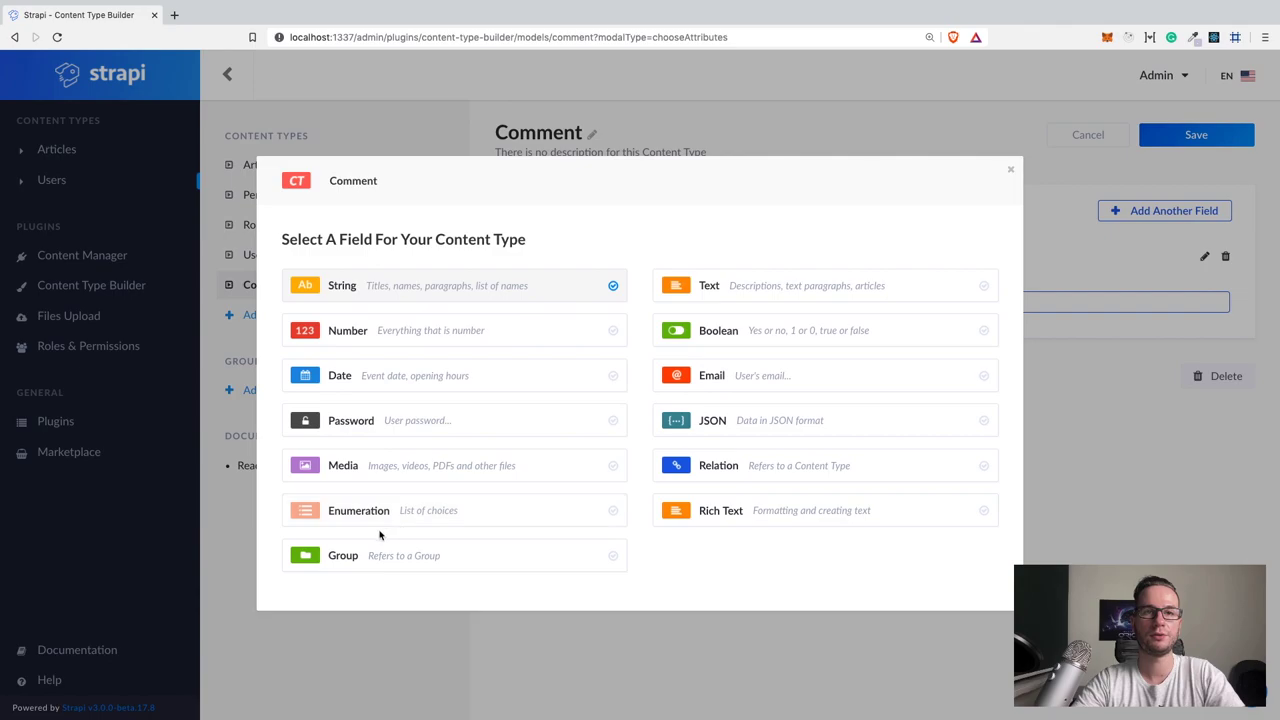
# Add a Date field named createdAt to the Comment content type and continue to another field.
pyautogui.click(408, 370)
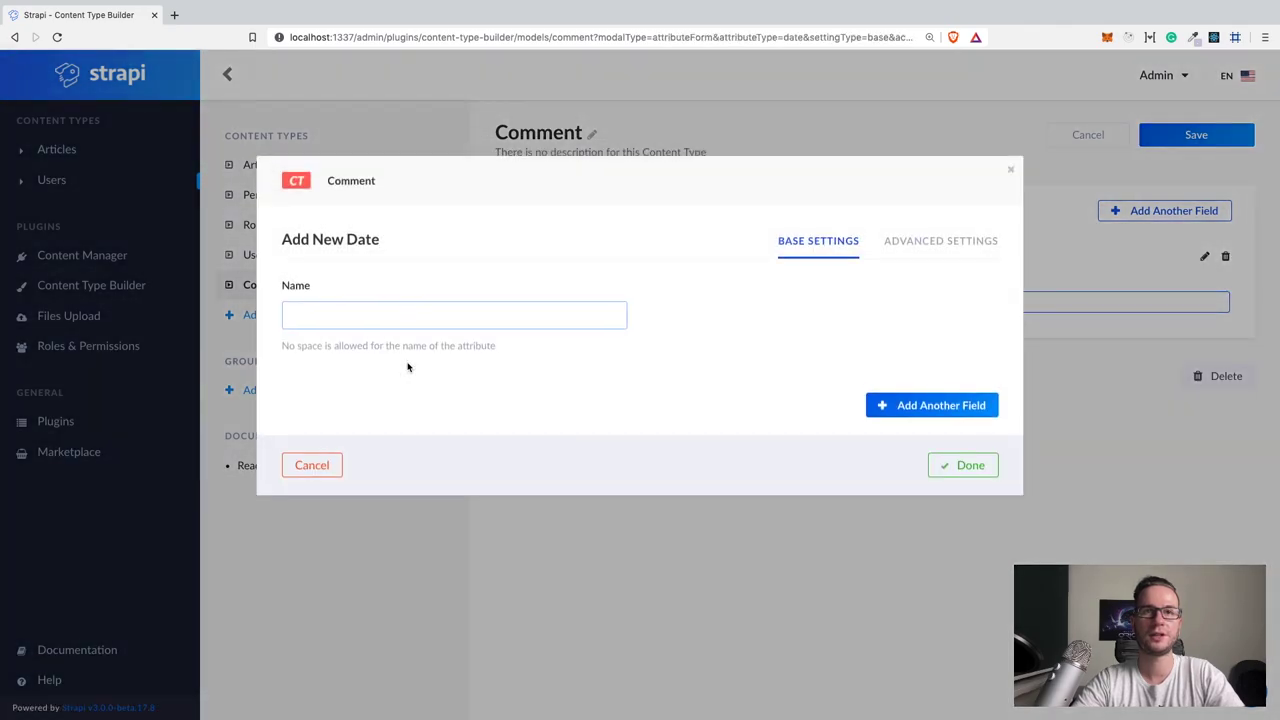
pyautogui.write('createdAt')
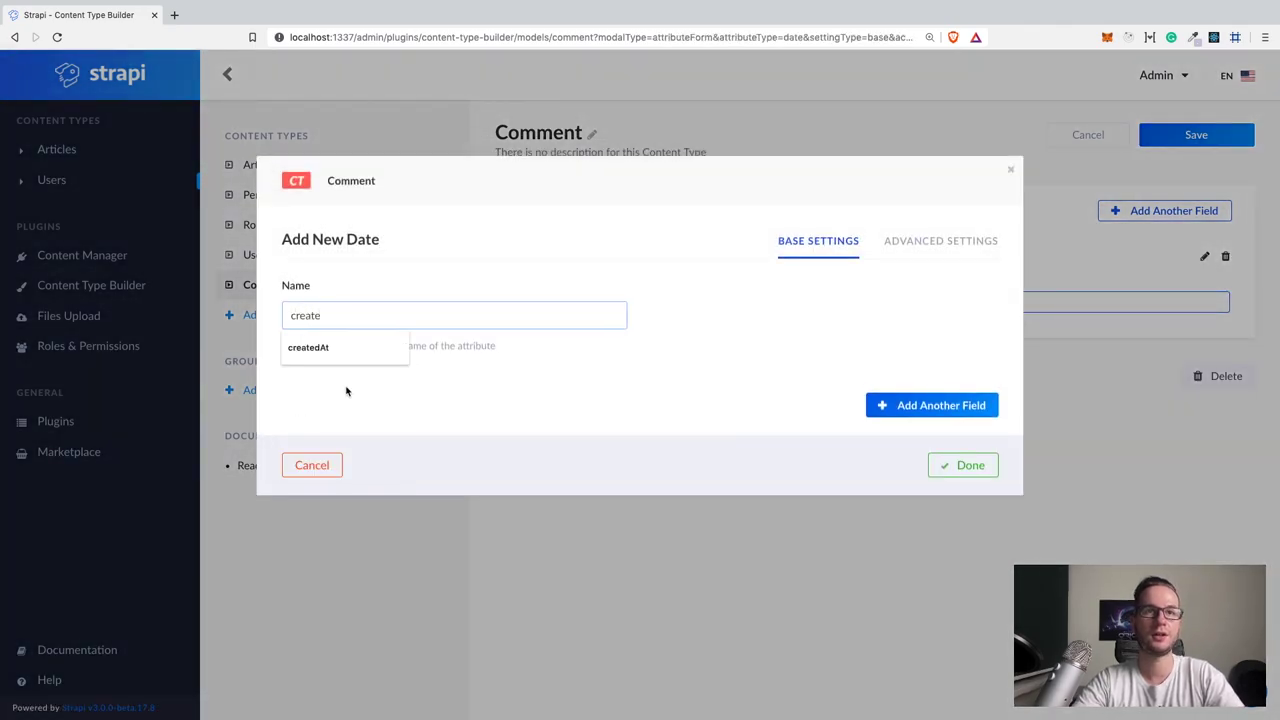
pyautogui.click(341, 356)
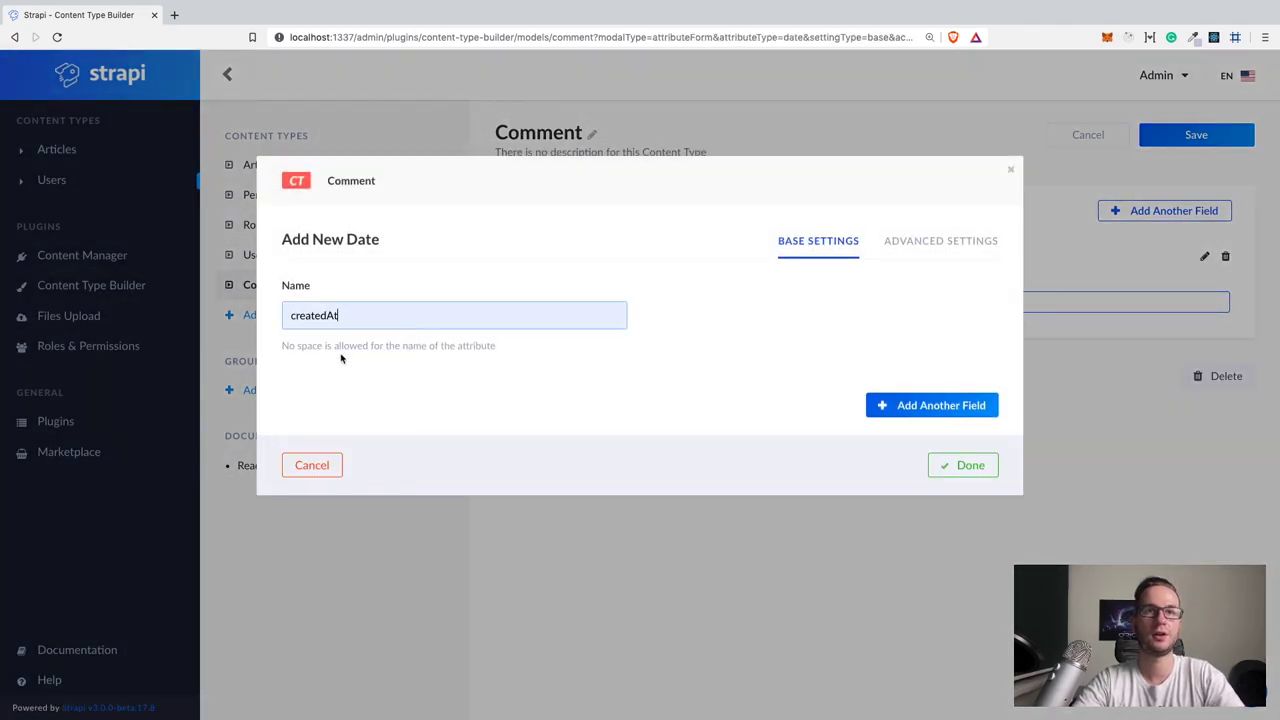
pyautogui.click(945, 410)
# Add a Date field named updatedAt to the Comment content type and continue to another field.
pyautogui.click(396, 371)
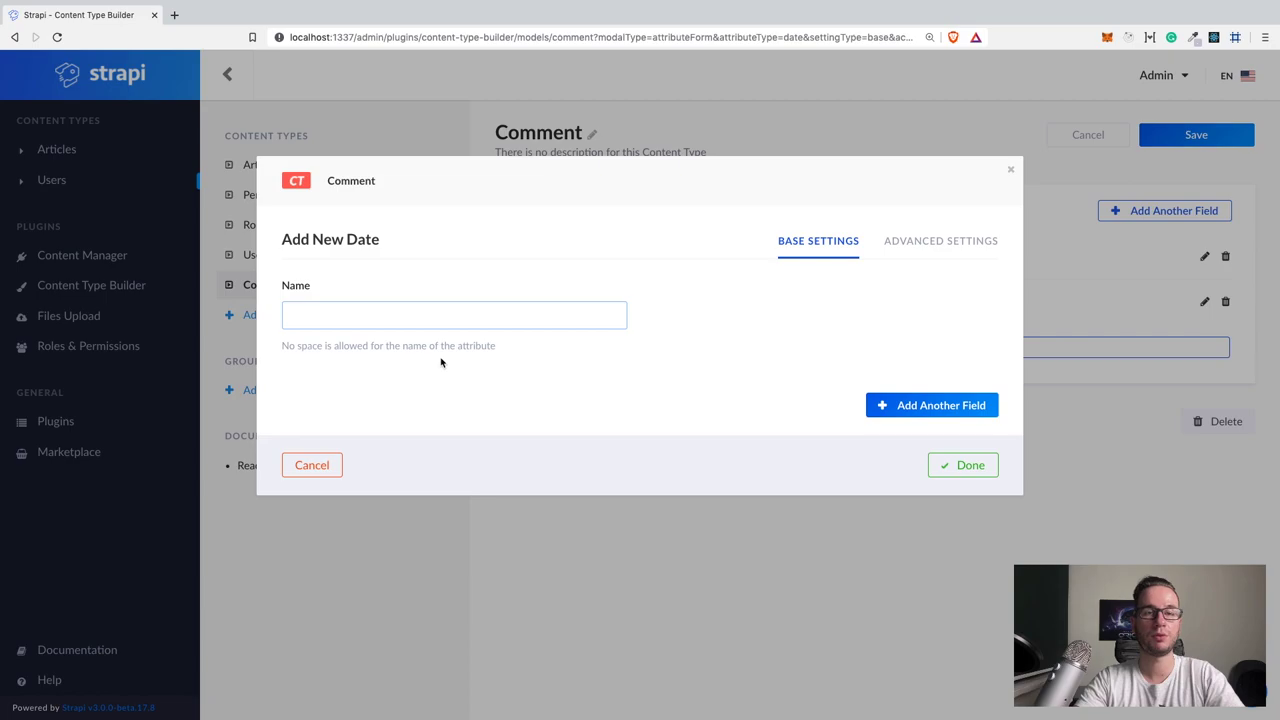
pyautogui.write('upda')
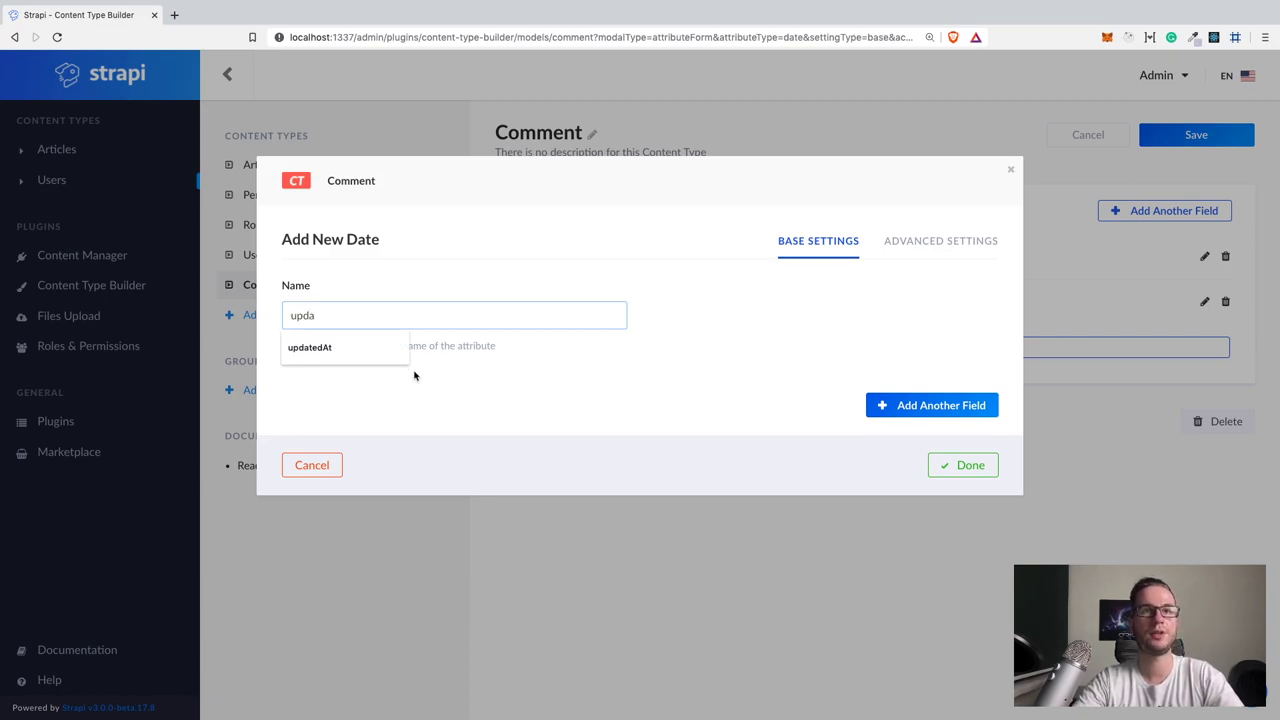
pyautogui.click(375, 345)
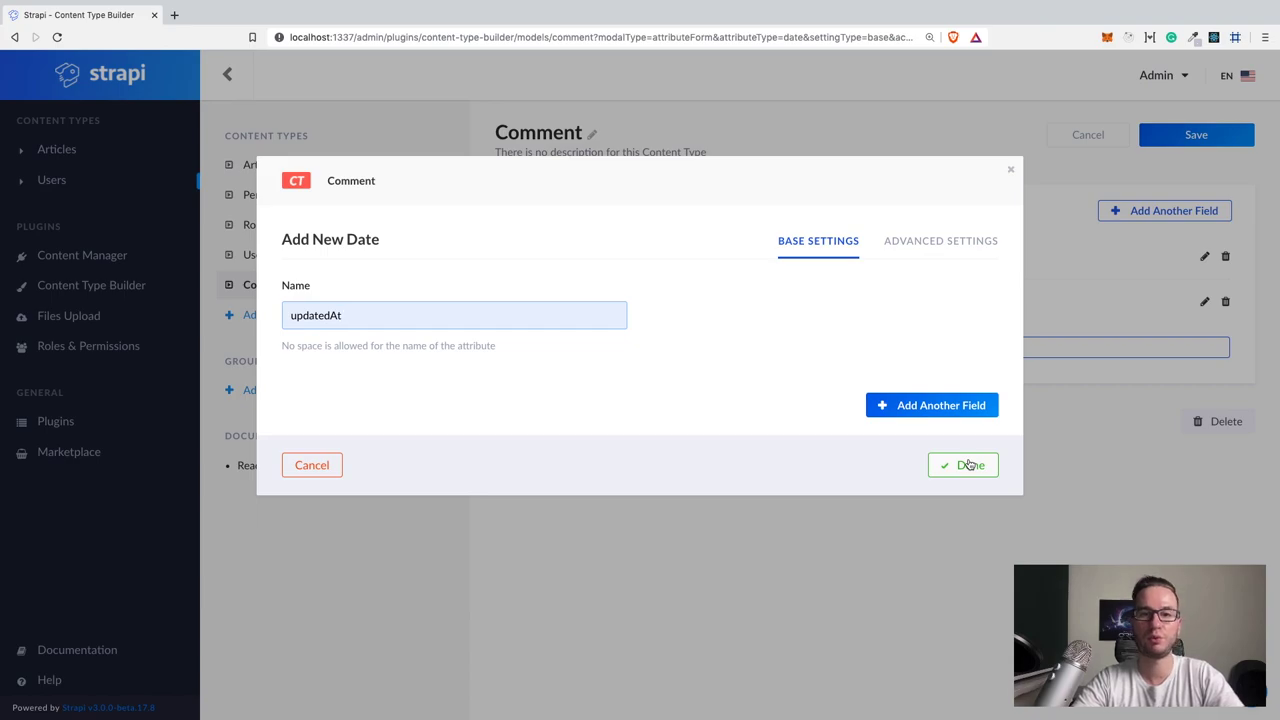
pyautogui.click(948, 405)
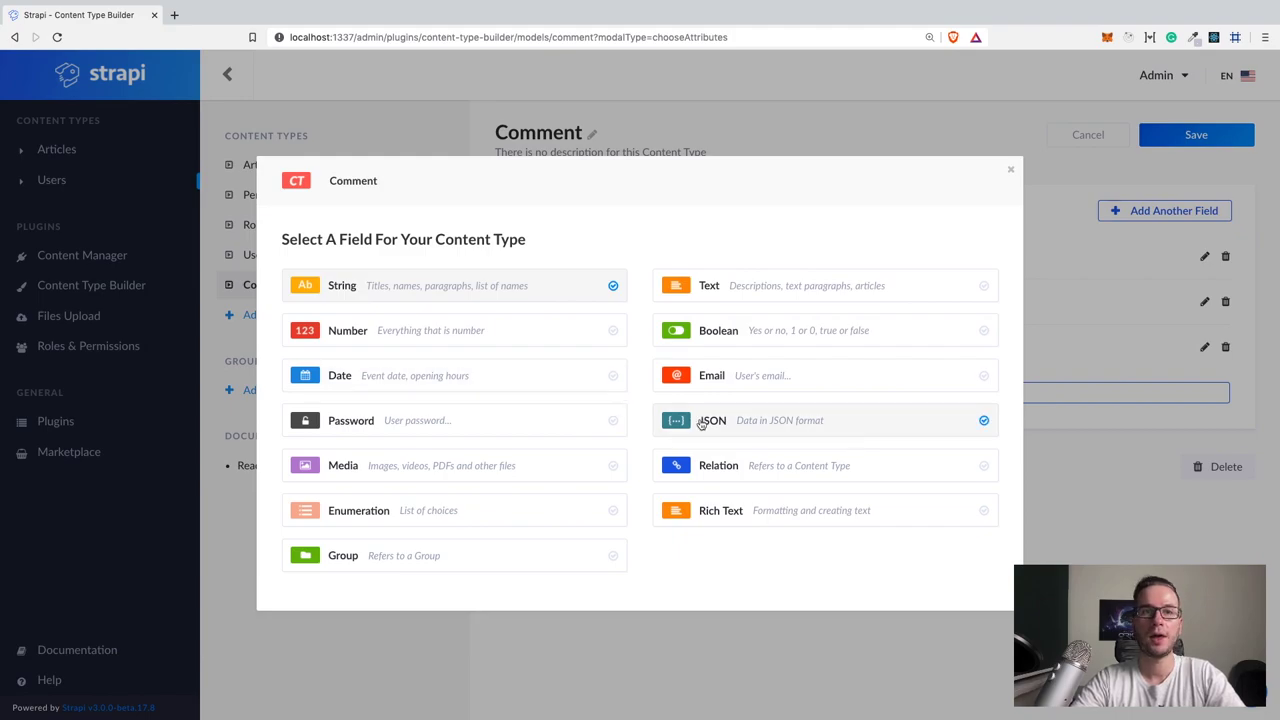
# Add a relation field so that Article has many Comments, with field names article and comments, and continue to another field.
pyautogui.click(765, 470)
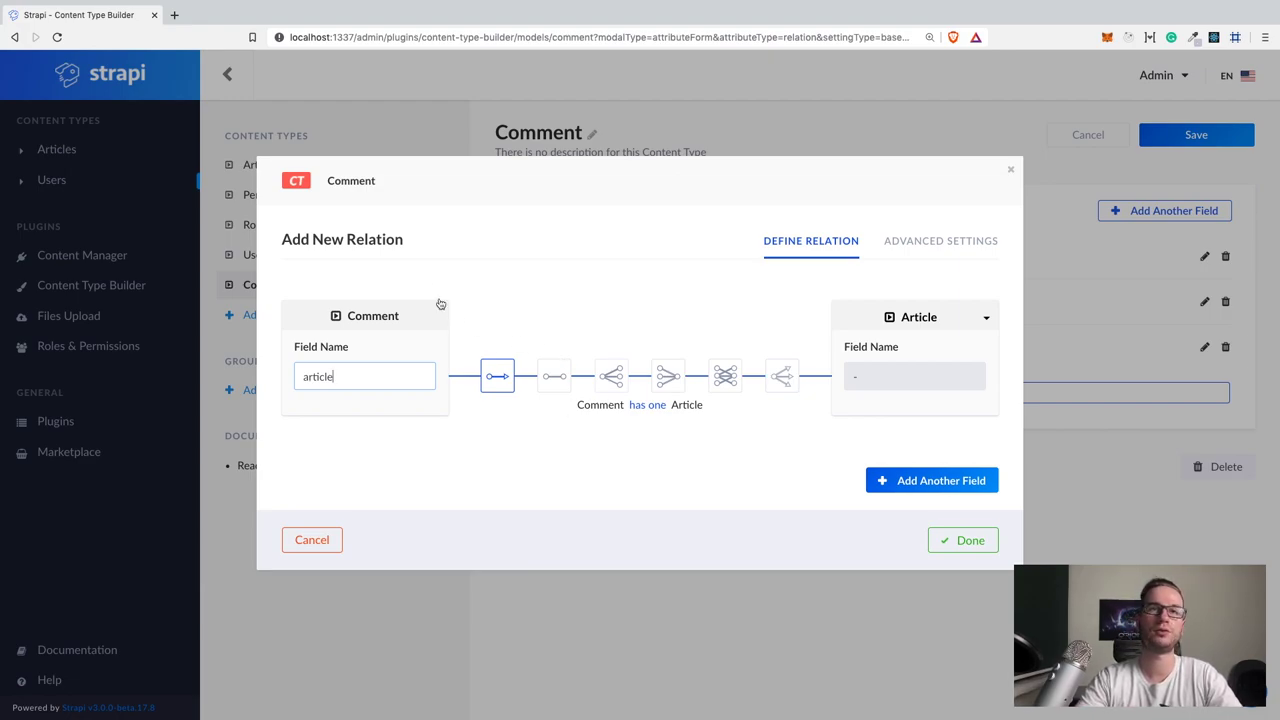
pyautogui.click(617, 385)
pyautogui.click(673, 378)
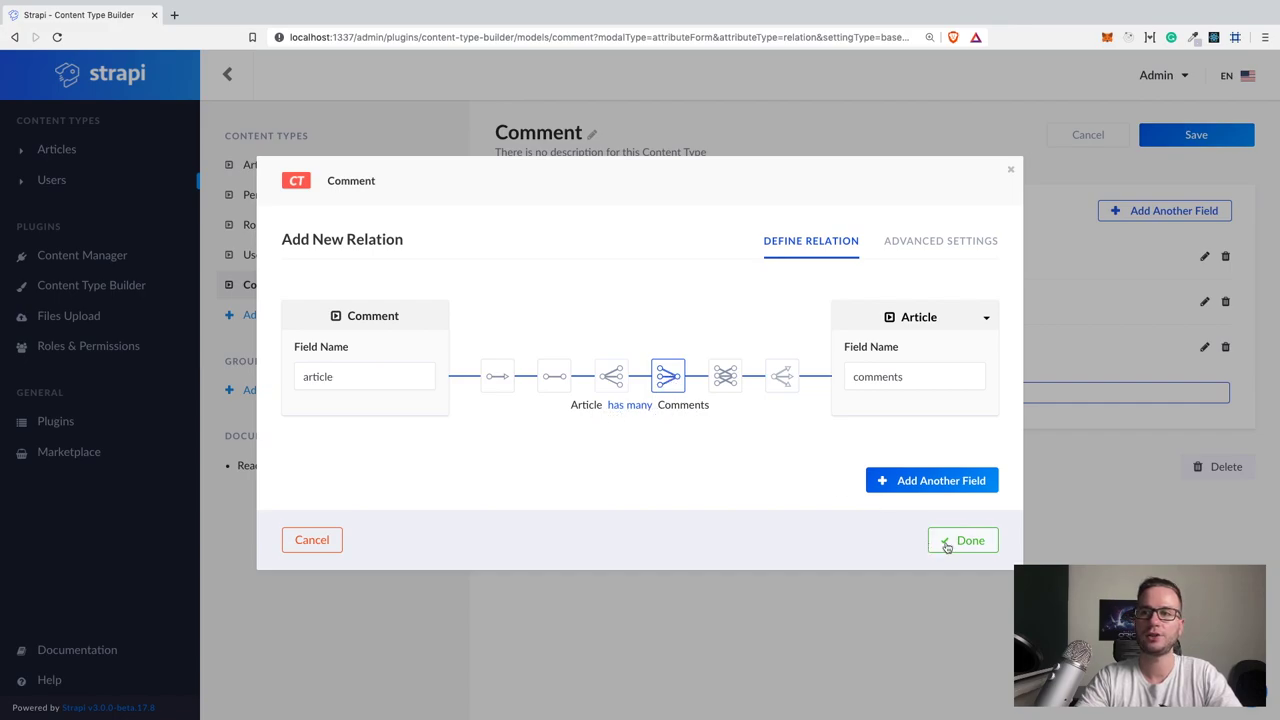
pyautogui.click(957, 481)
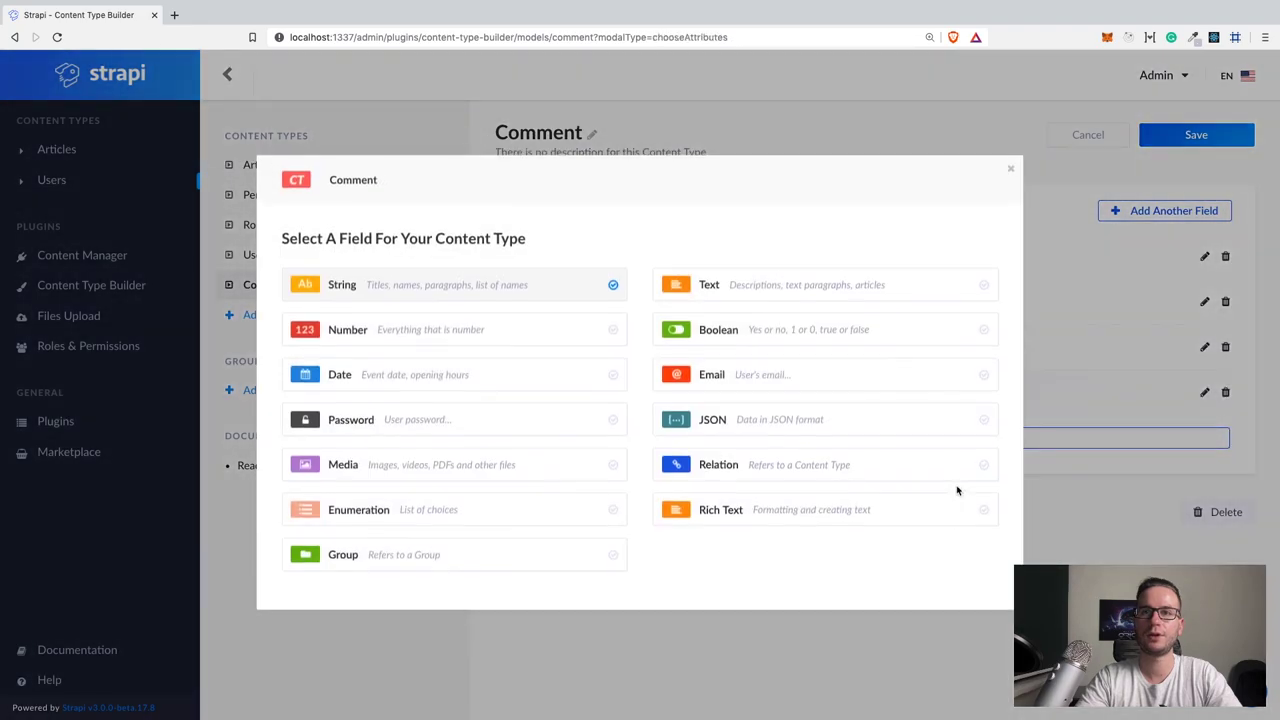
# Start another relation field on Comment and make User (Users-Permissions) its target.
pyautogui.click(775, 480)
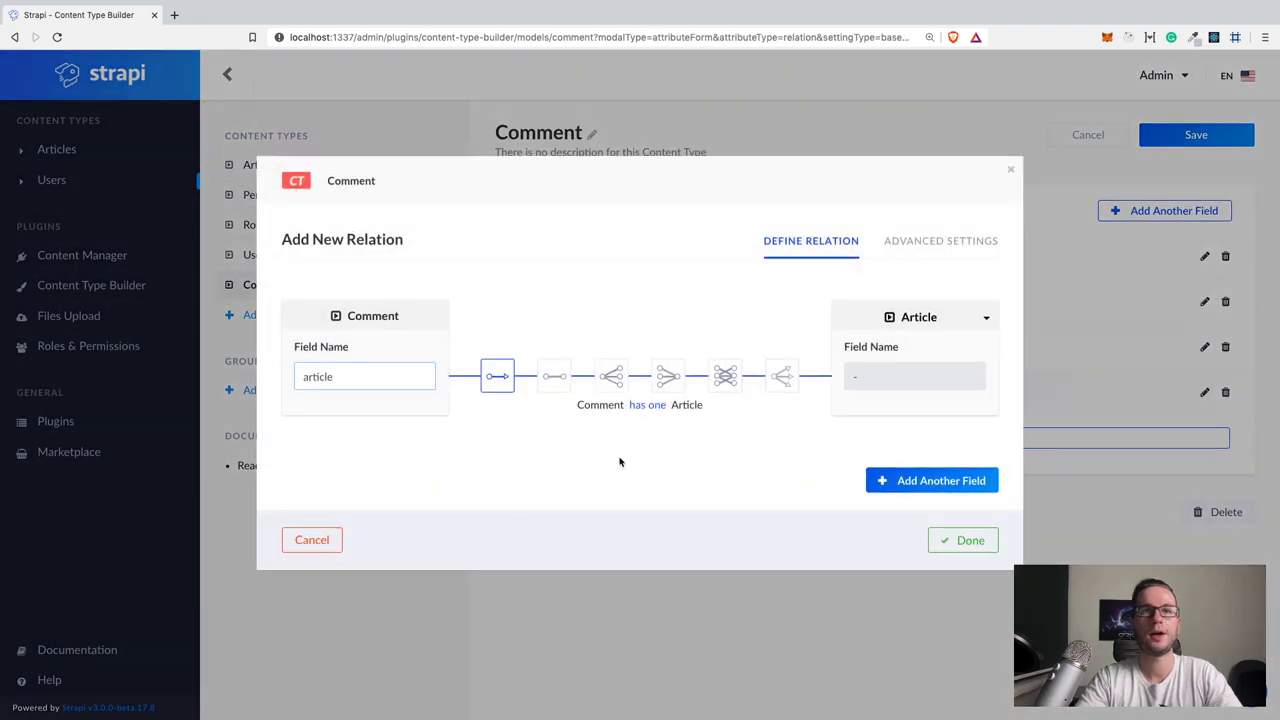
pyautogui.click(976, 329)
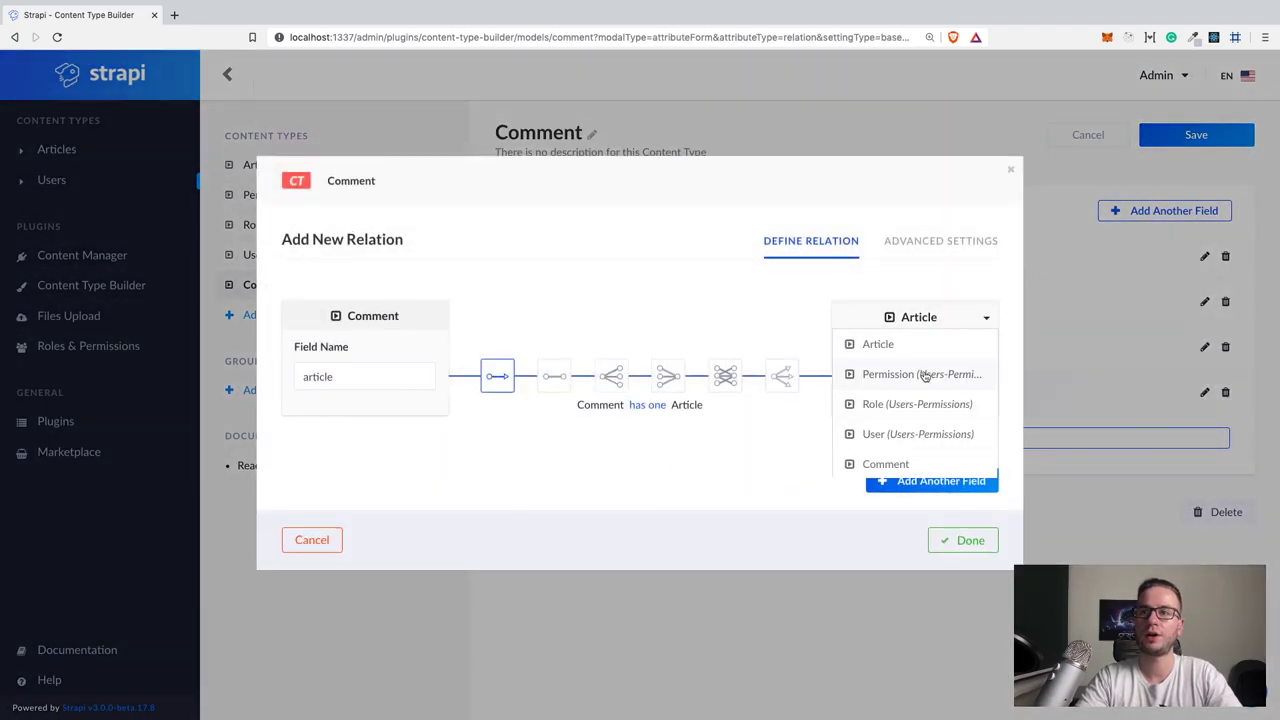
pyautogui.click(905, 434)
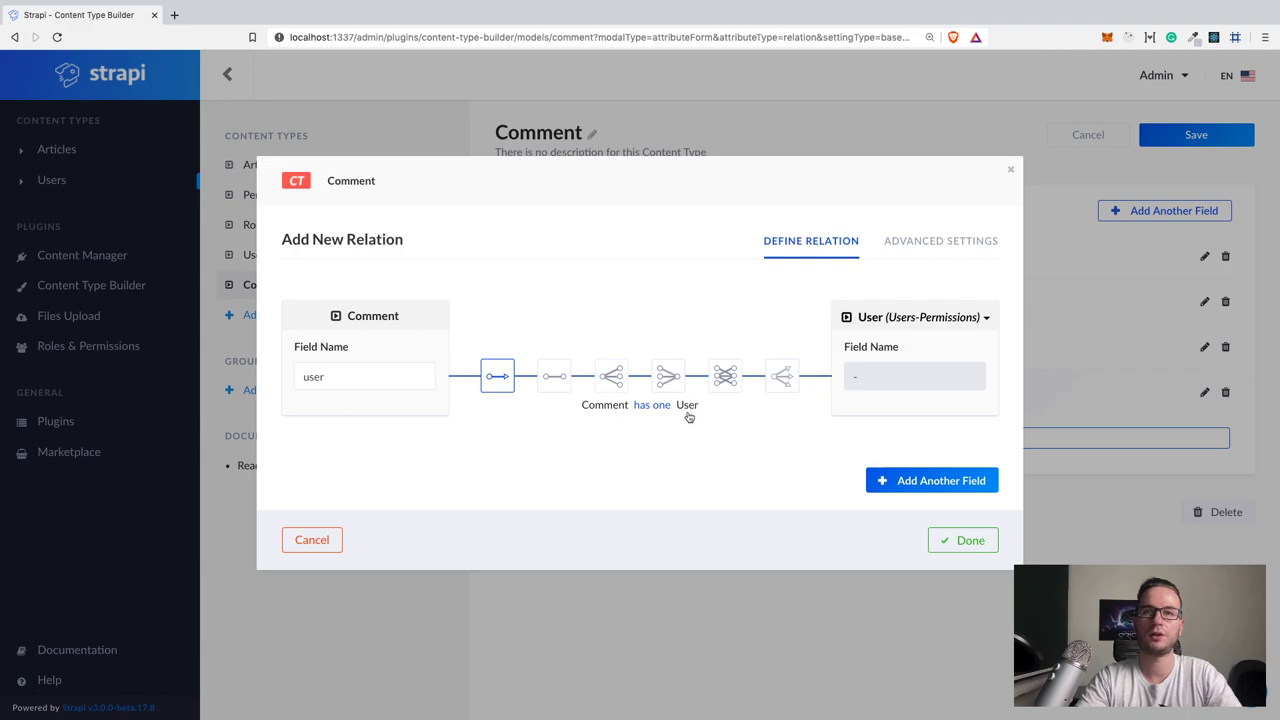
# Try the "has and belongs to one" and "belongs to many" types for the Comment–User relation, returning to "has one".
pyautogui.click(555, 380)
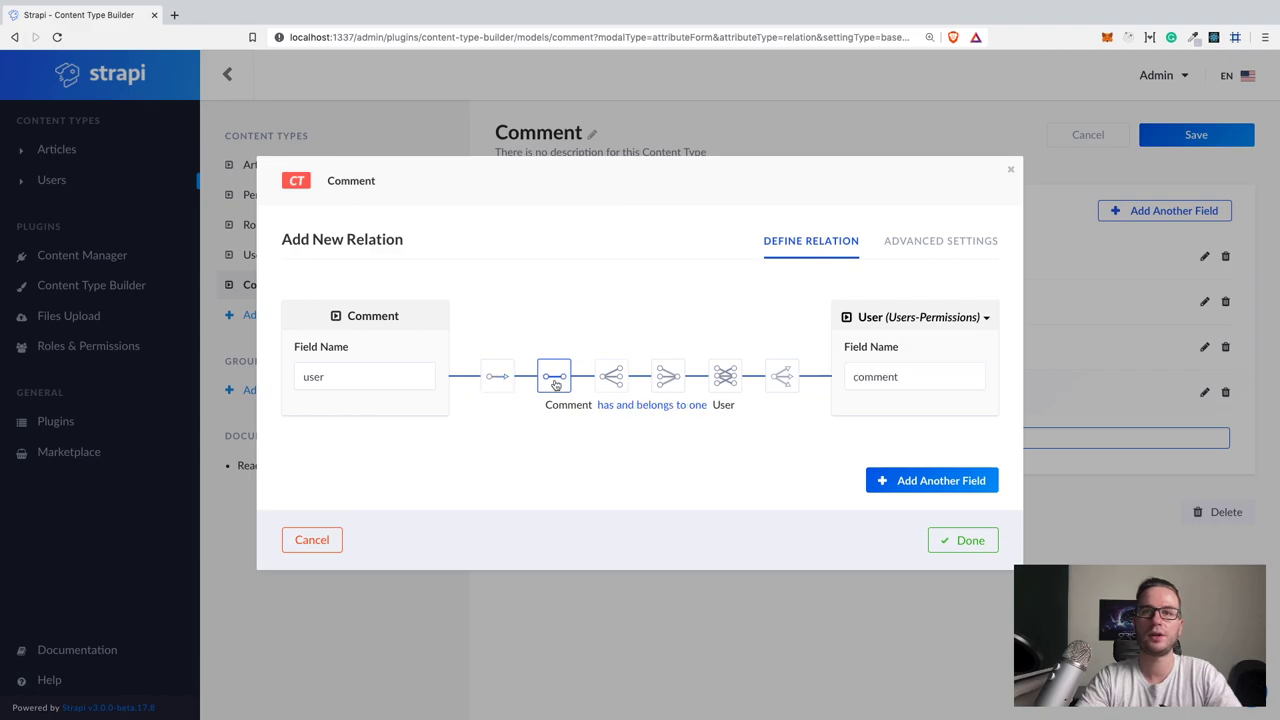
pyautogui.click(612, 382)
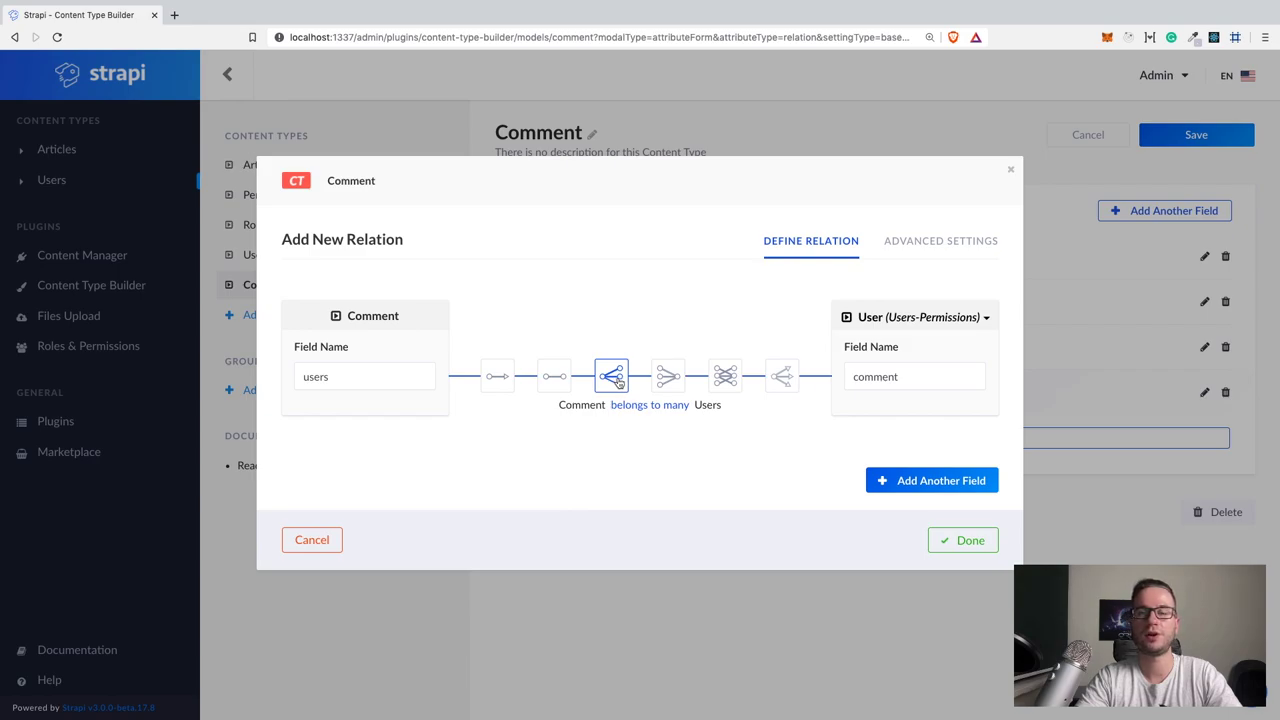
pyautogui.click(498, 379)
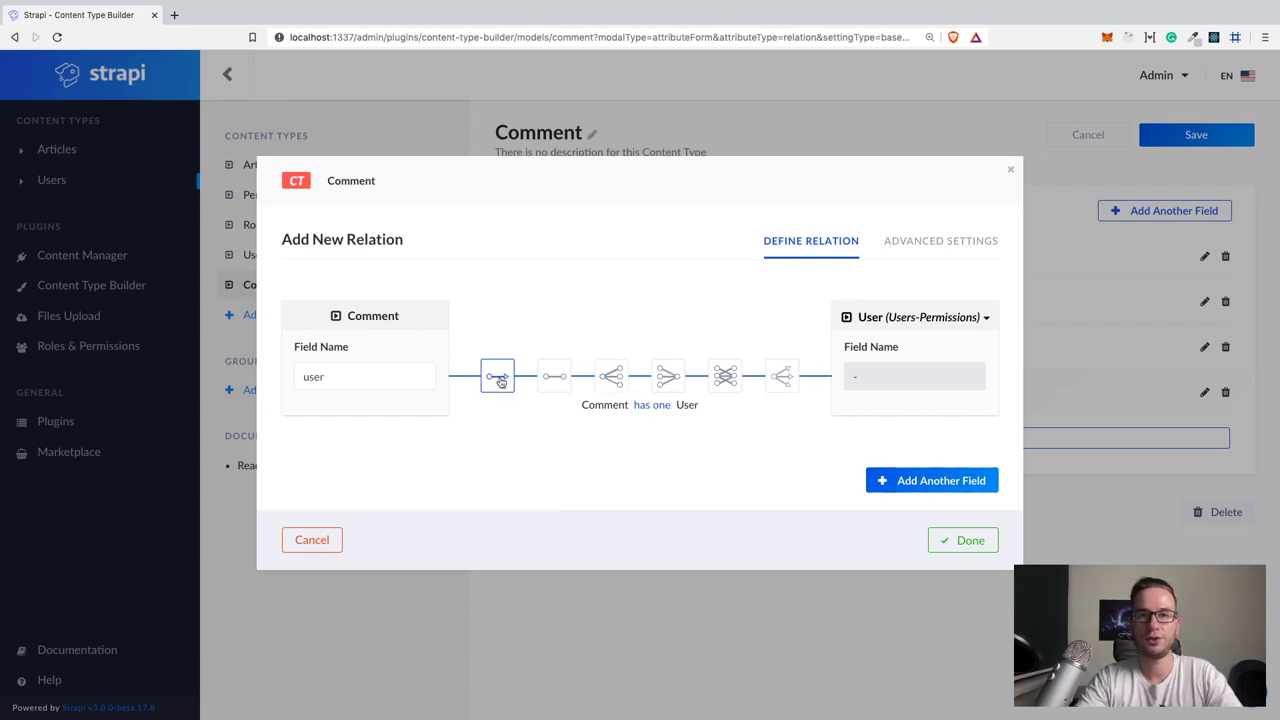
pyautogui.click(565, 388)
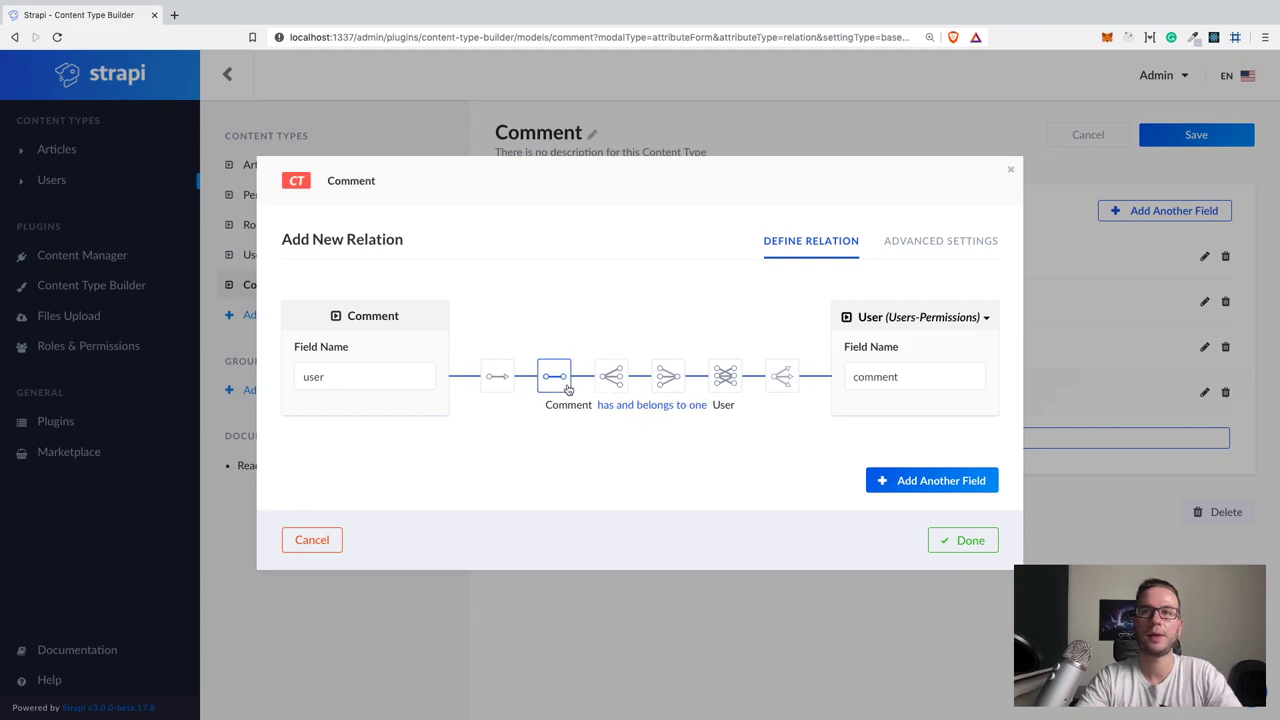
pyautogui.click(608, 382)
pyautogui.click(498, 382)
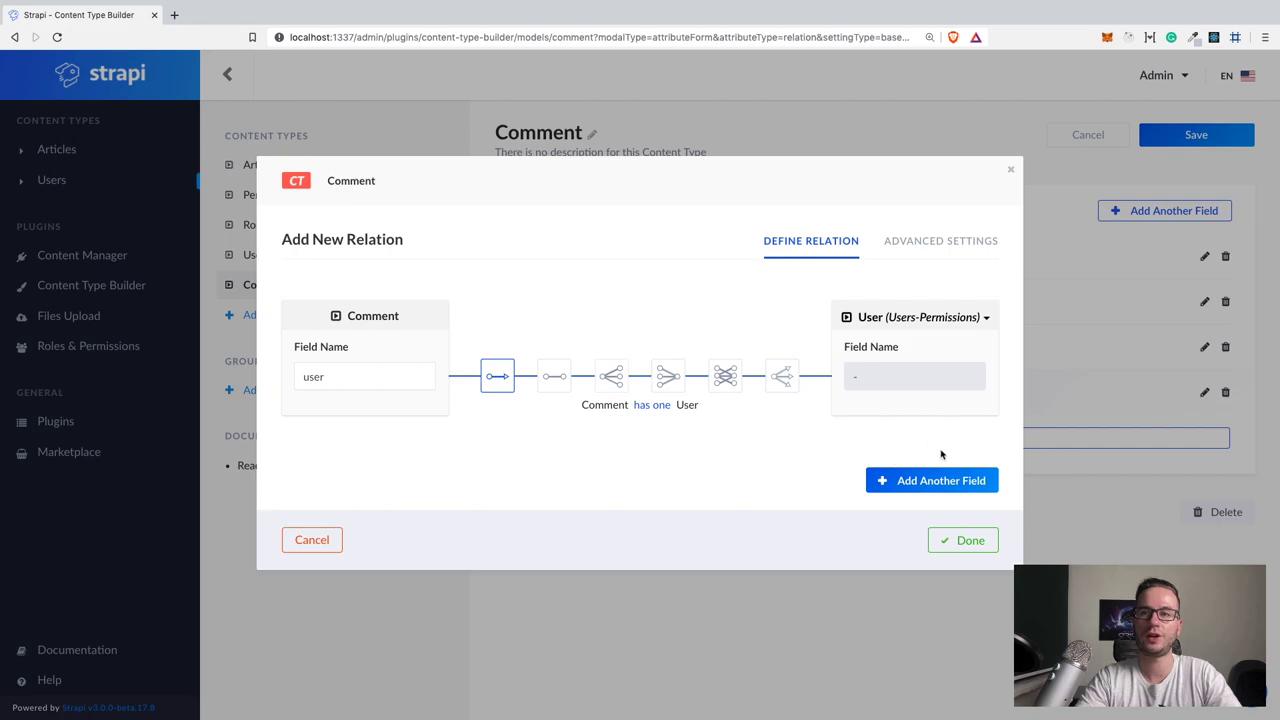
# Finish the user relation field and save the Comment content type.
pyautogui.click(980, 544)
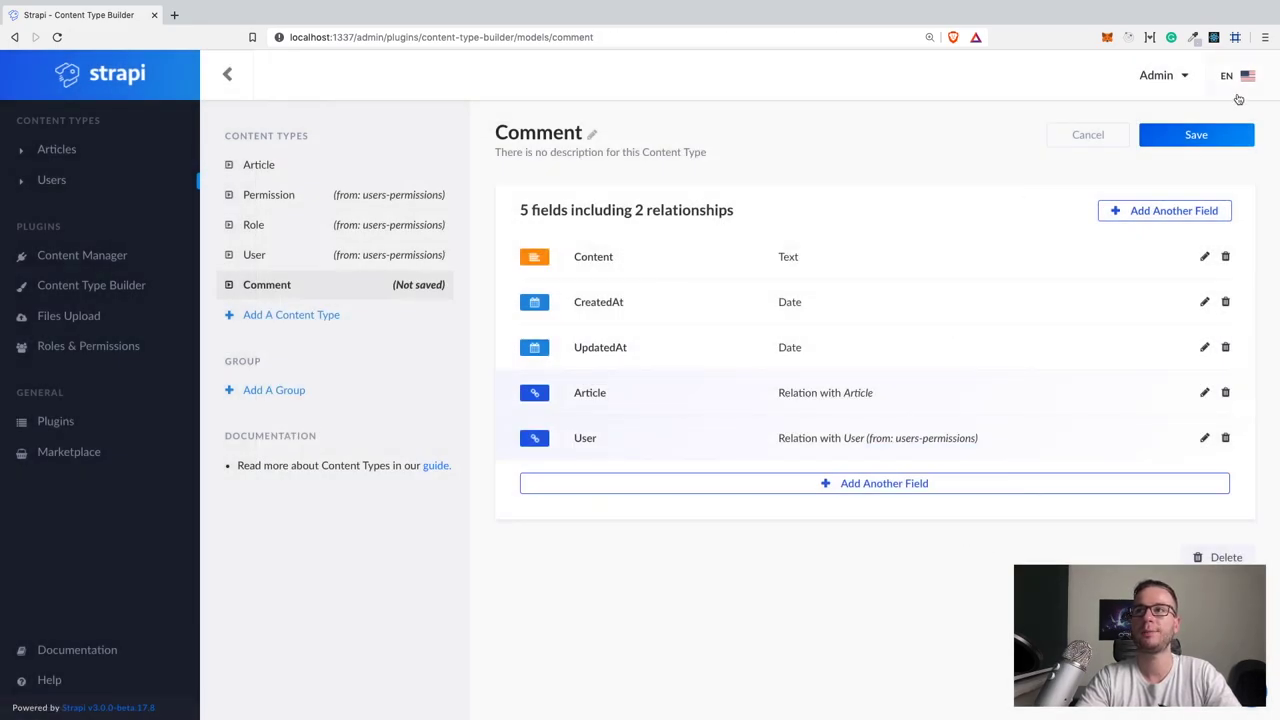
pyautogui.click(1203, 136)
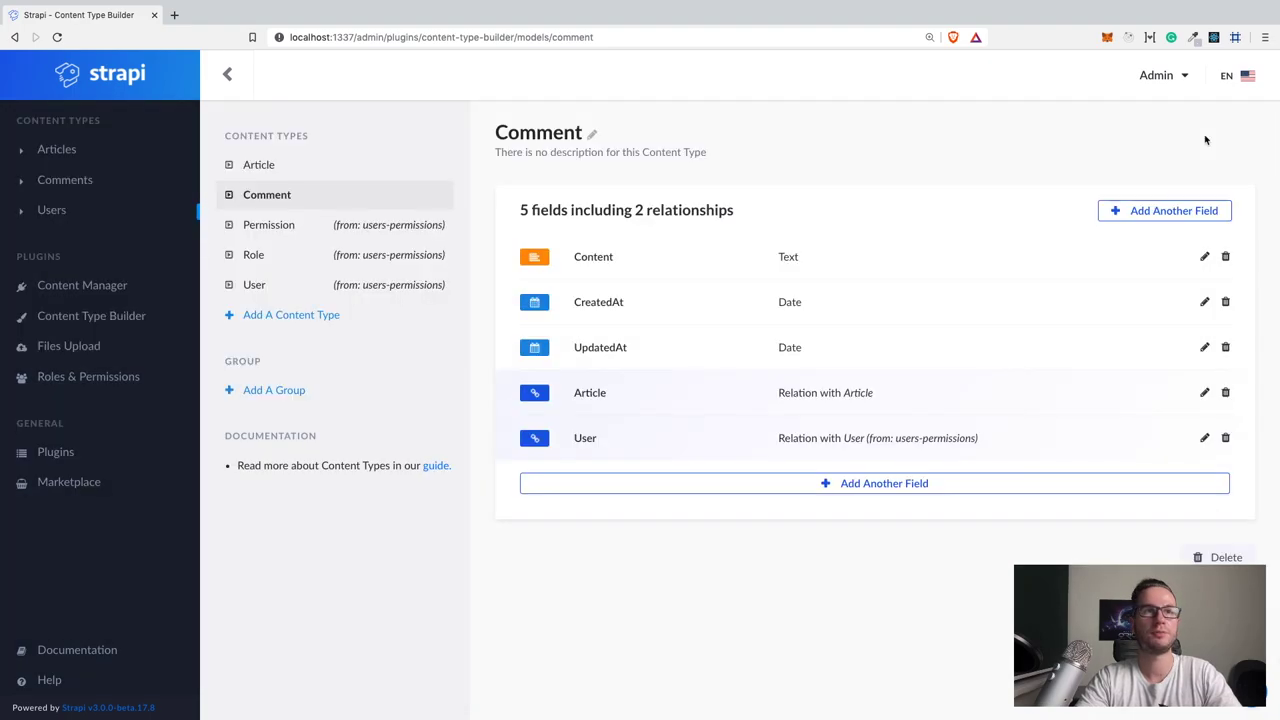
# Start a new entry in Comments with the content "Bla bla bla".
pyautogui.click(79, 185)
pyautogui.click(1146, 134)
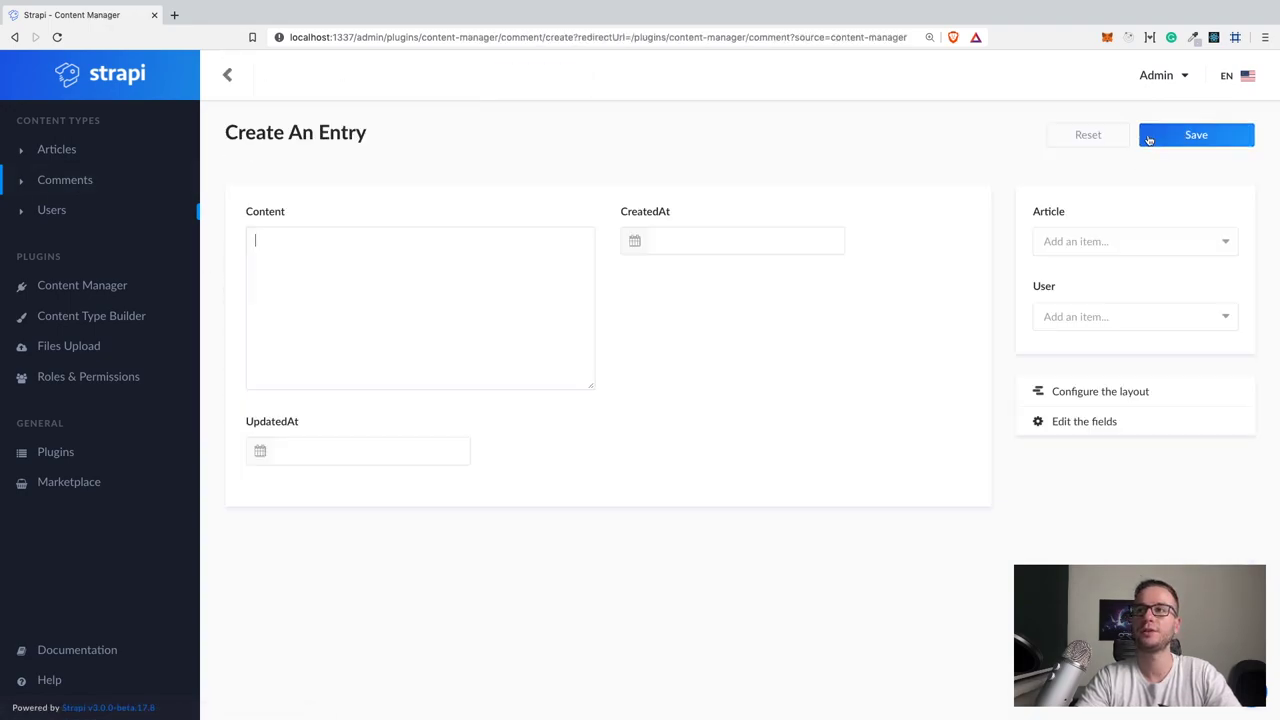
pyautogui.write('Bla bla bla')
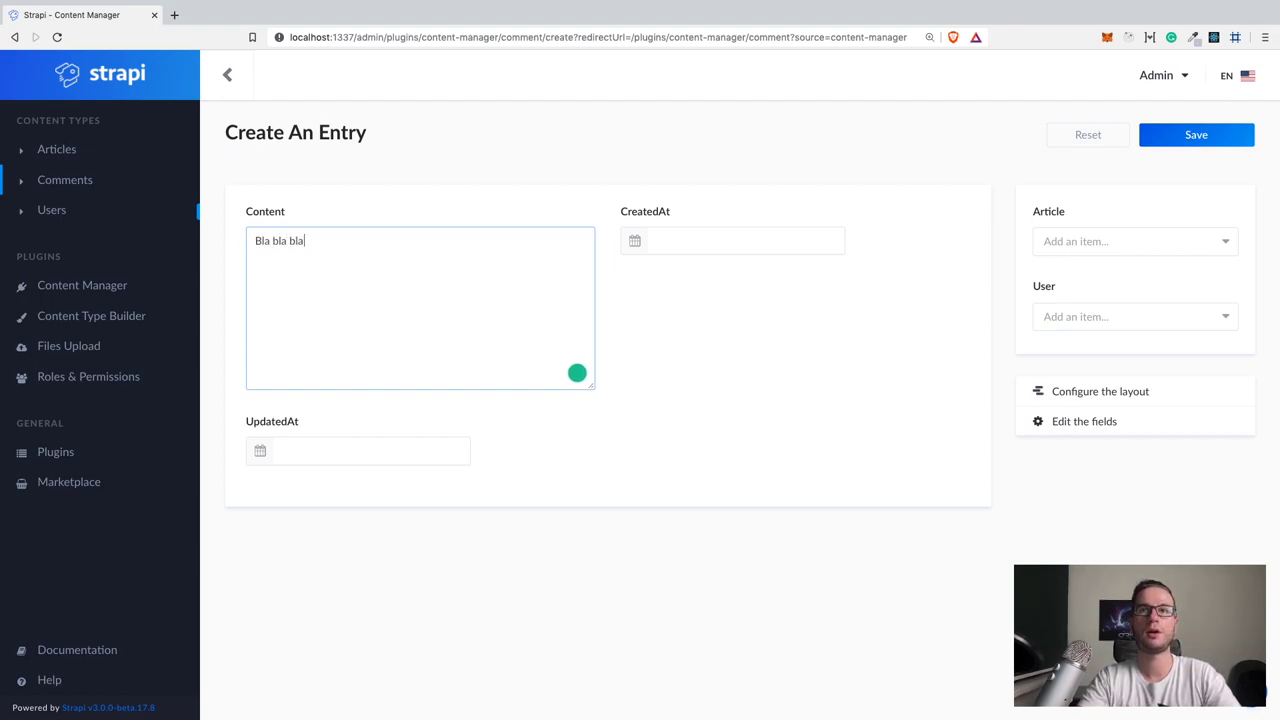
# Set the comment's CreatedAt date to 2019-12-25 and its UpdatedAt date to 2019-12-05.
pyautogui.click(729, 240)
pyautogui.click(724, 416)
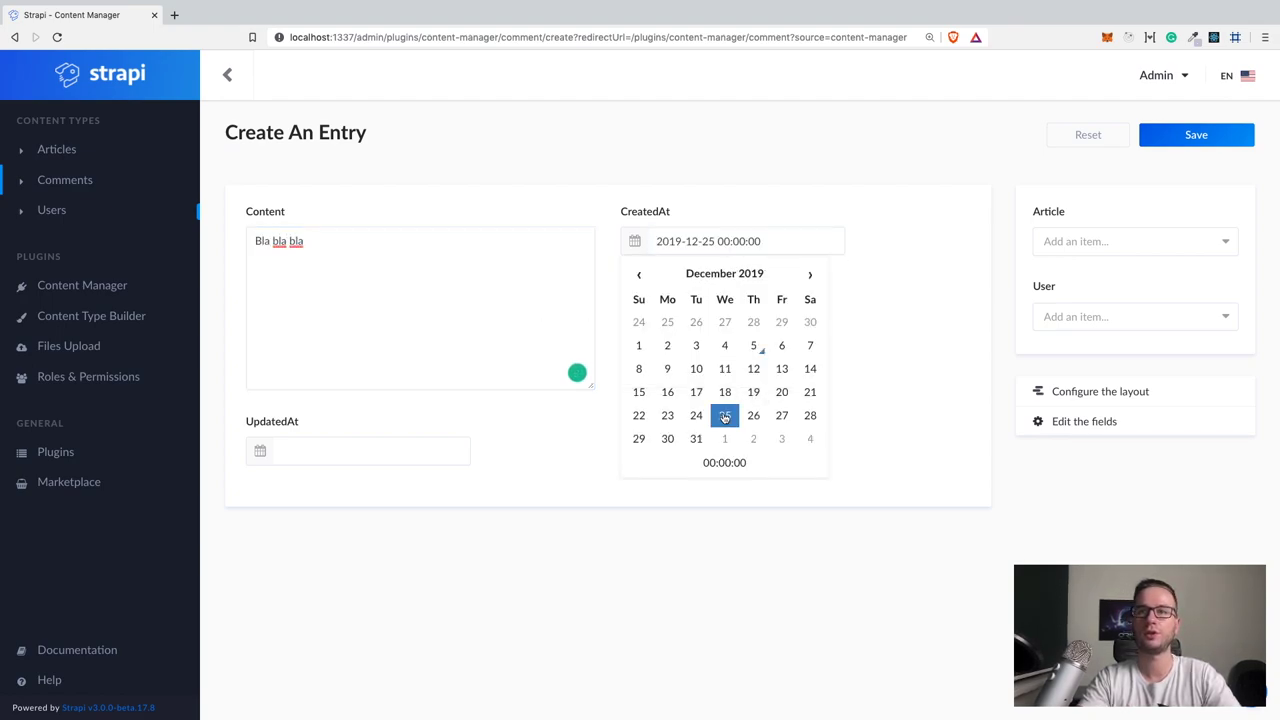
pyautogui.click(747, 502)
pyautogui.click(332, 453)
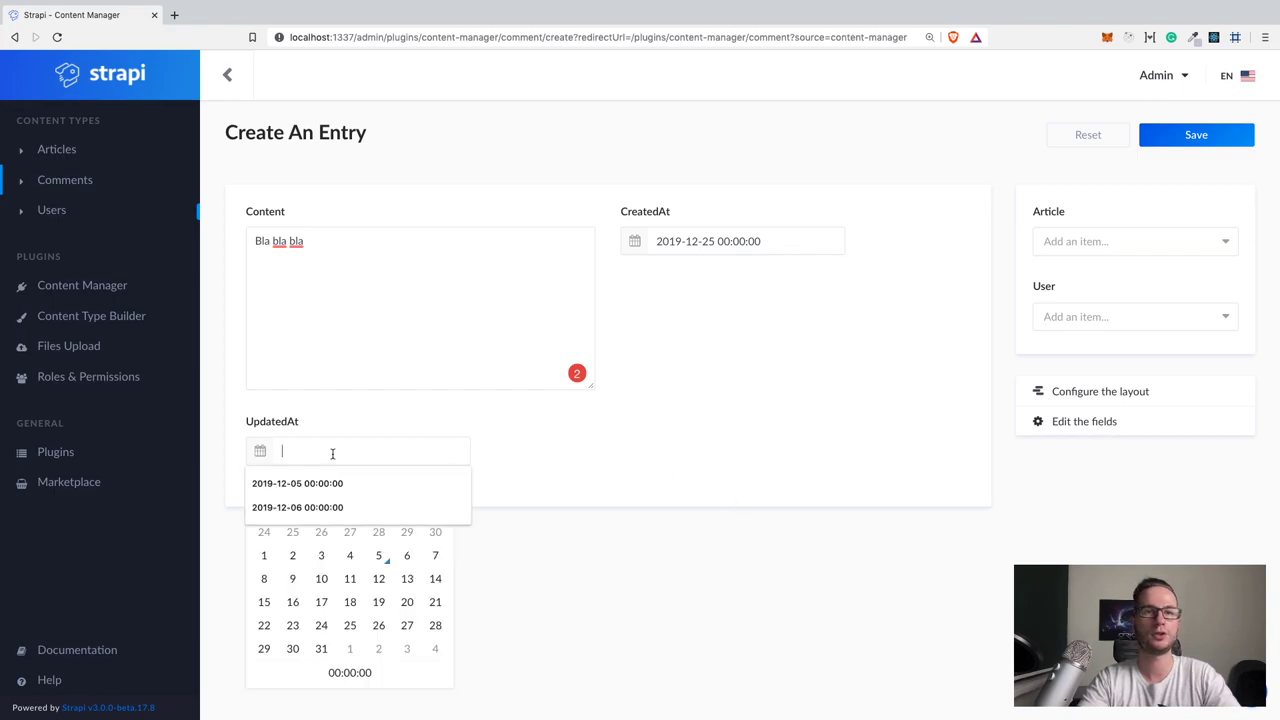
pyautogui.click(378, 555)
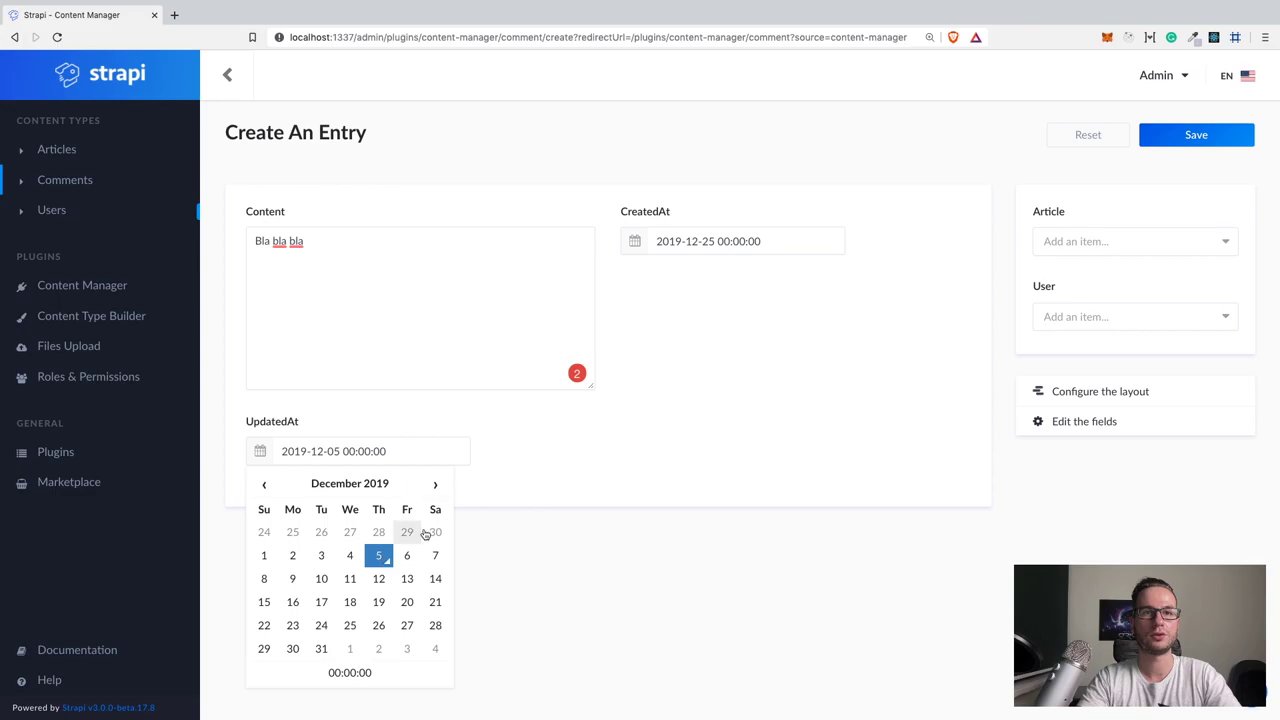
pyautogui.click(596, 483)
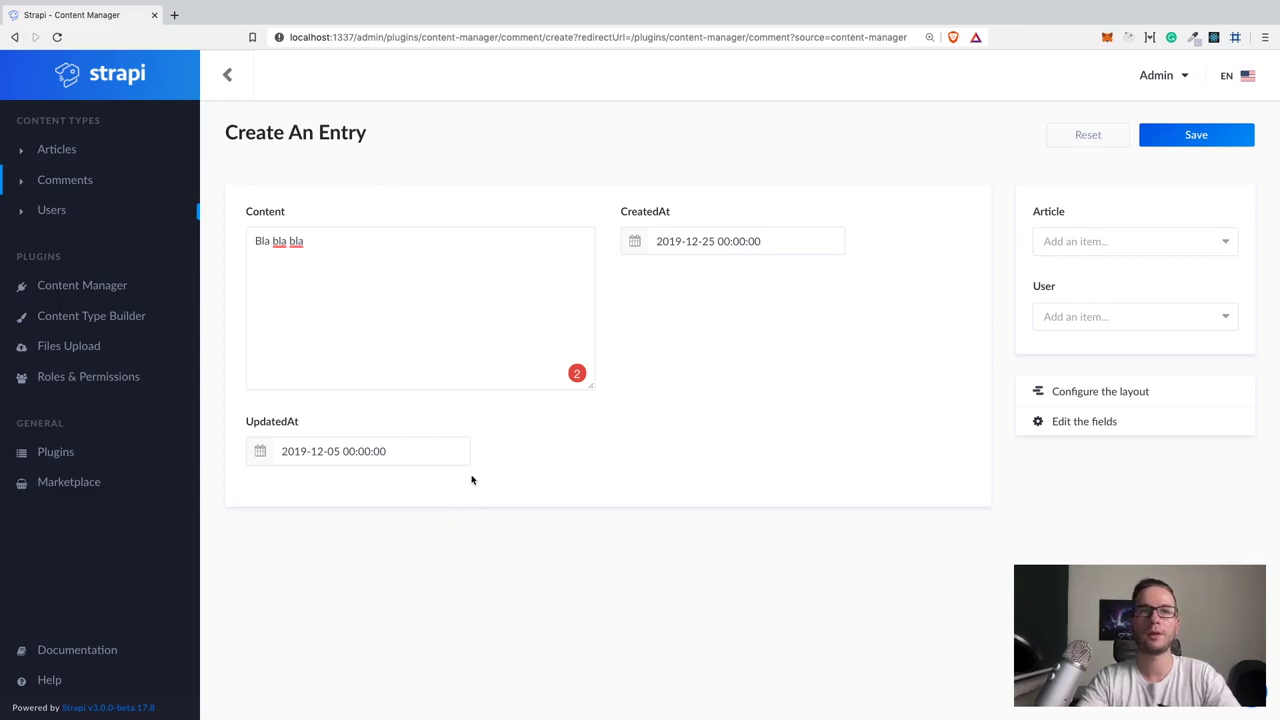
# Set the comment's UpdatedAt date to 2019-12-25.
pyautogui.click(397, 457)
pyautogui.click(351, 626)
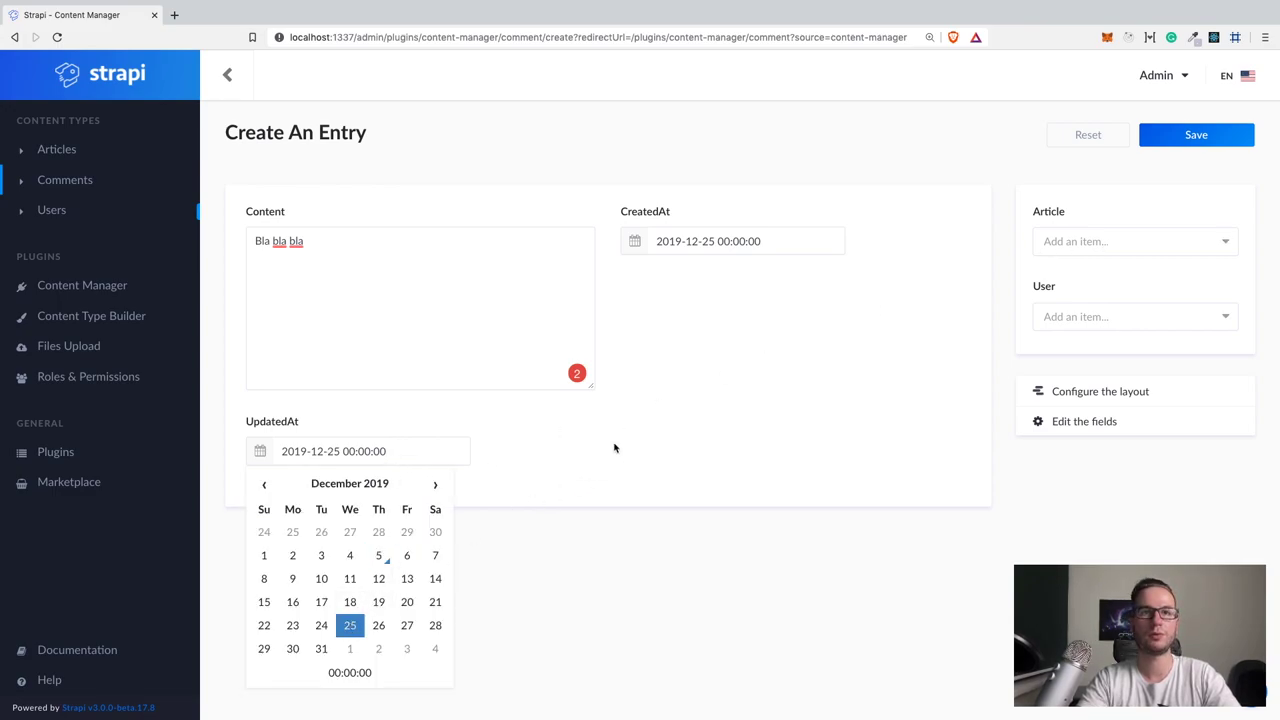
pyautogui.click(610, 455)
# Link the comment to the article "Mój nowy artykuł" and the second listed user, and save the entry.
pyautogui.click(1175, 244)
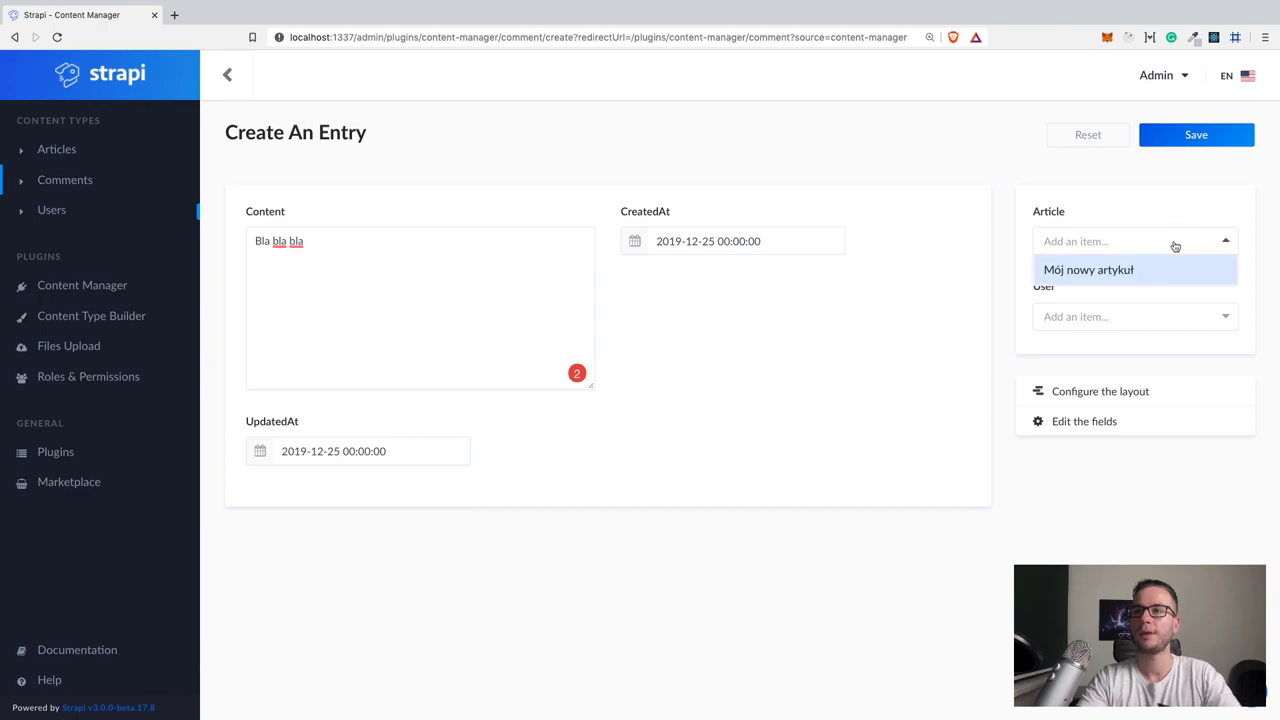
pyautogui.click(1170, 266)
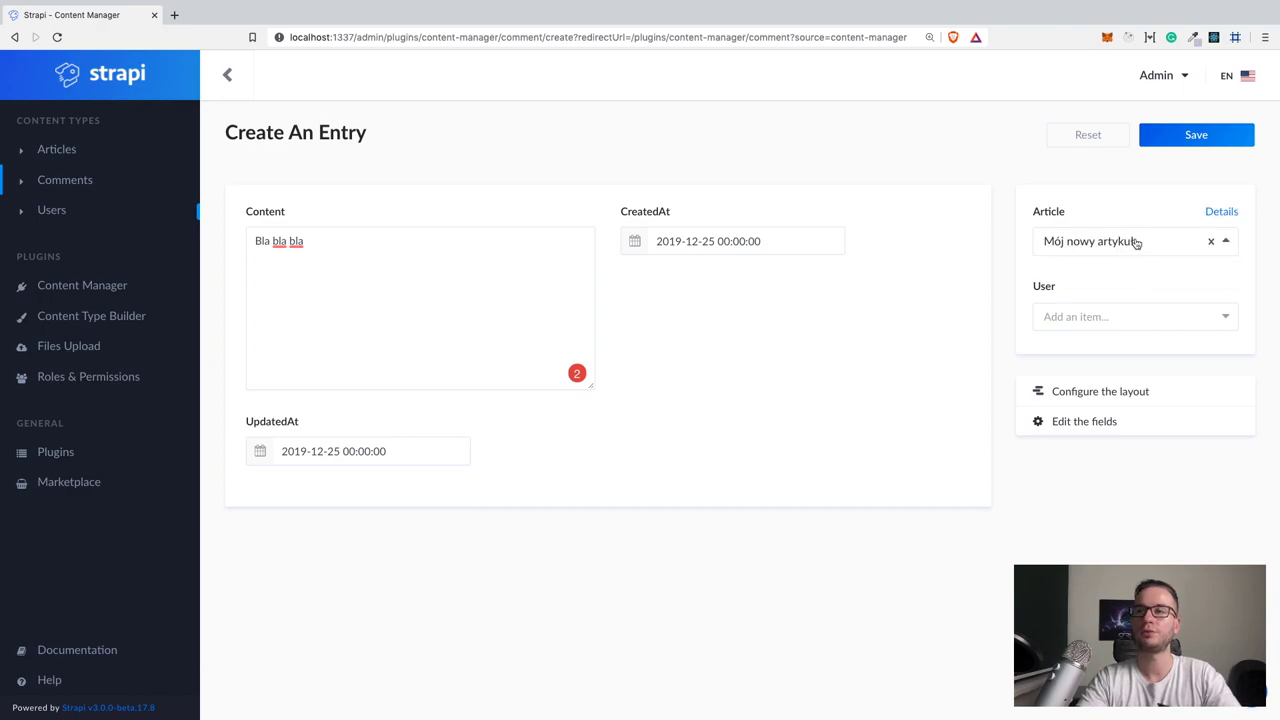
pyautogui.click(1104, 324)
pyautogui.click(1104, 374)
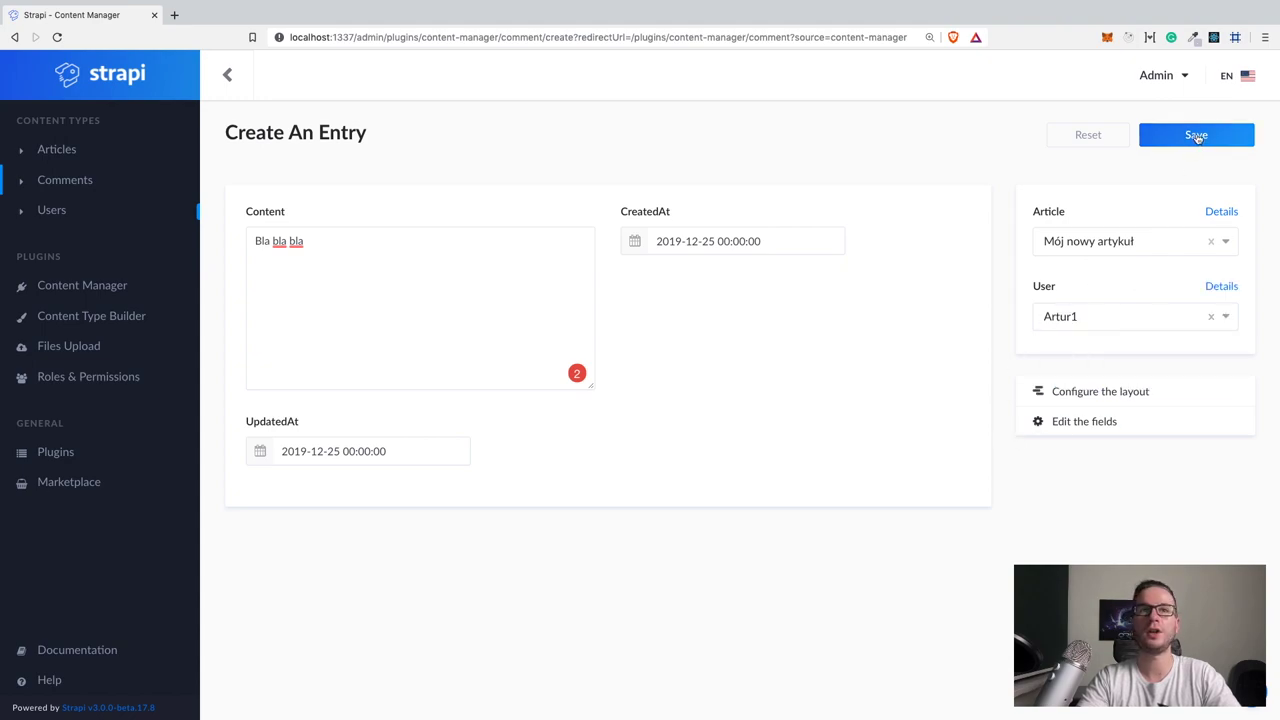
pyautogui.click(1198, 136)
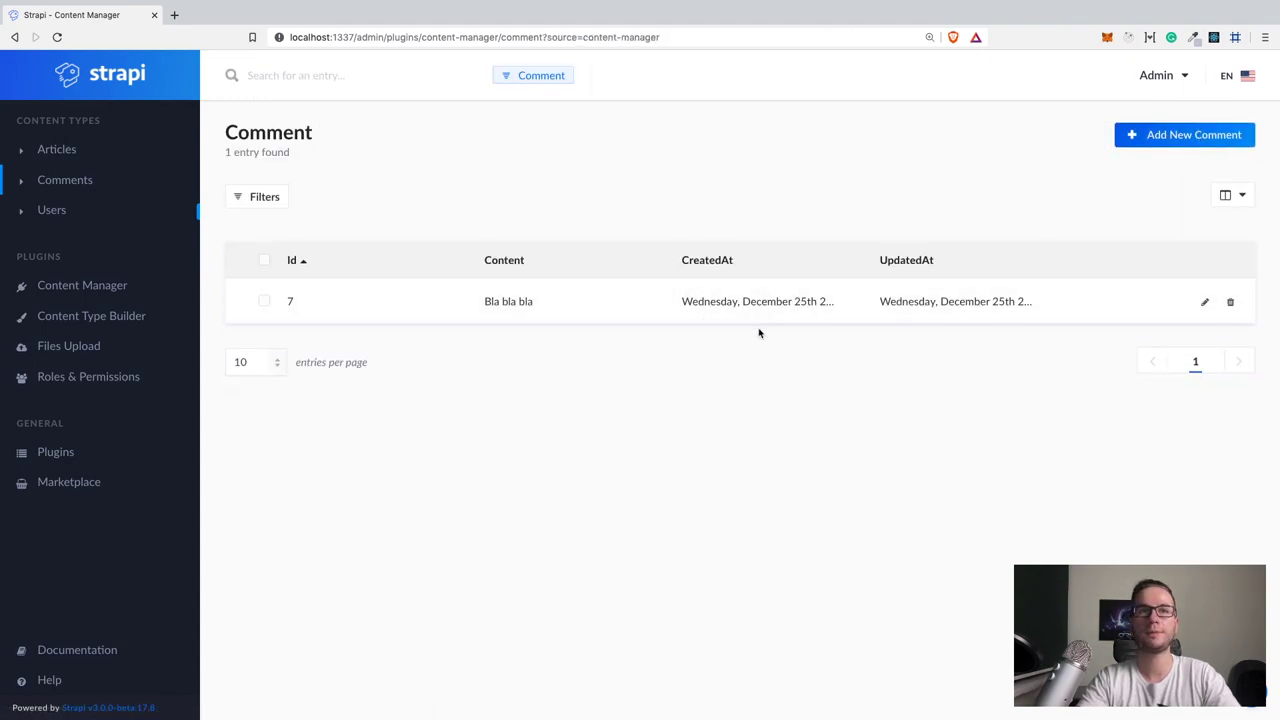
# Open the article "Mój nowy artykuł" to check its linked comments.
pyautogui.click(87, 155)
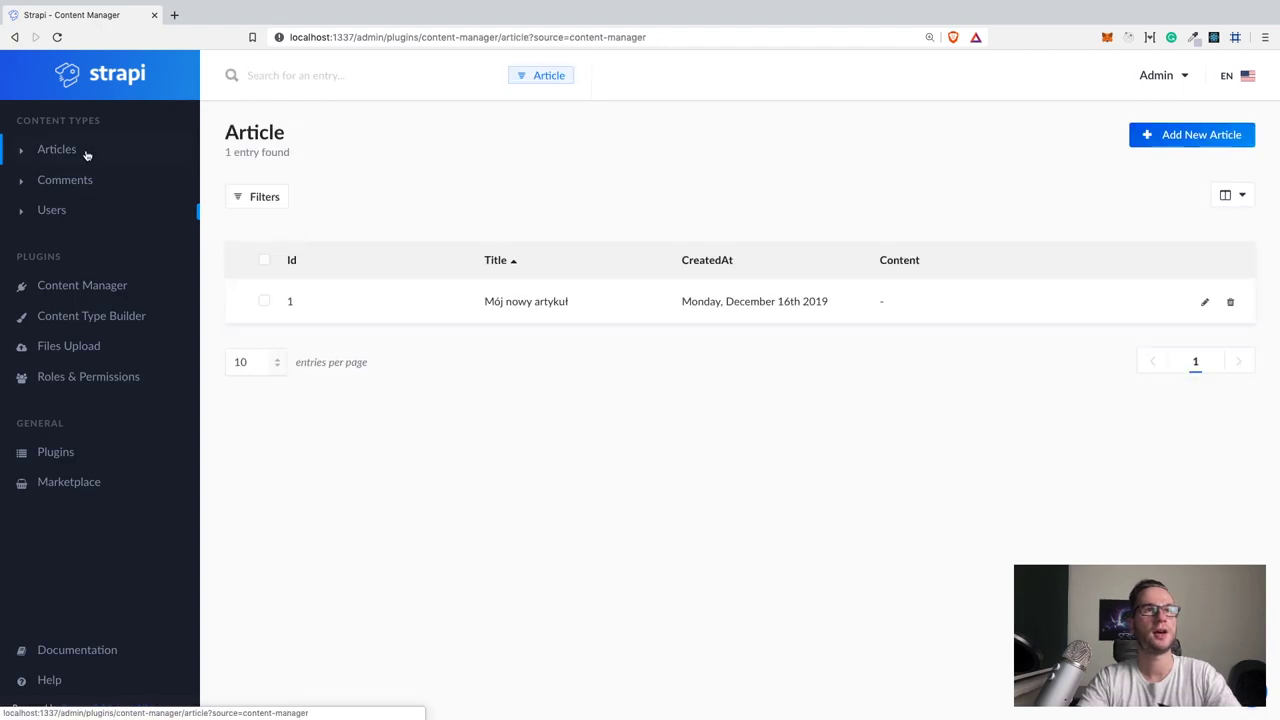
pyautogui.click(1207, 302)
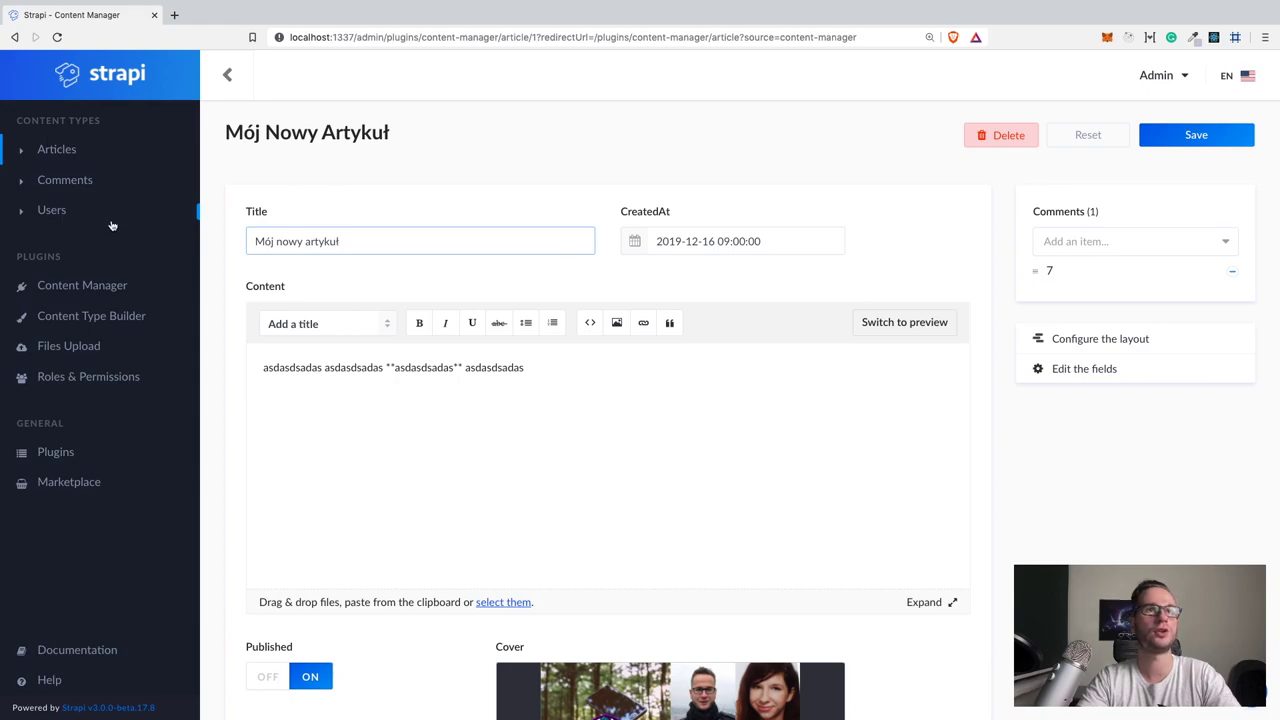
# Start a new comment entry with the content "inny komentarz" and both CreatedAt and UpdatedAt set to 2019-12-31.
pyautogui.click(97, 184)
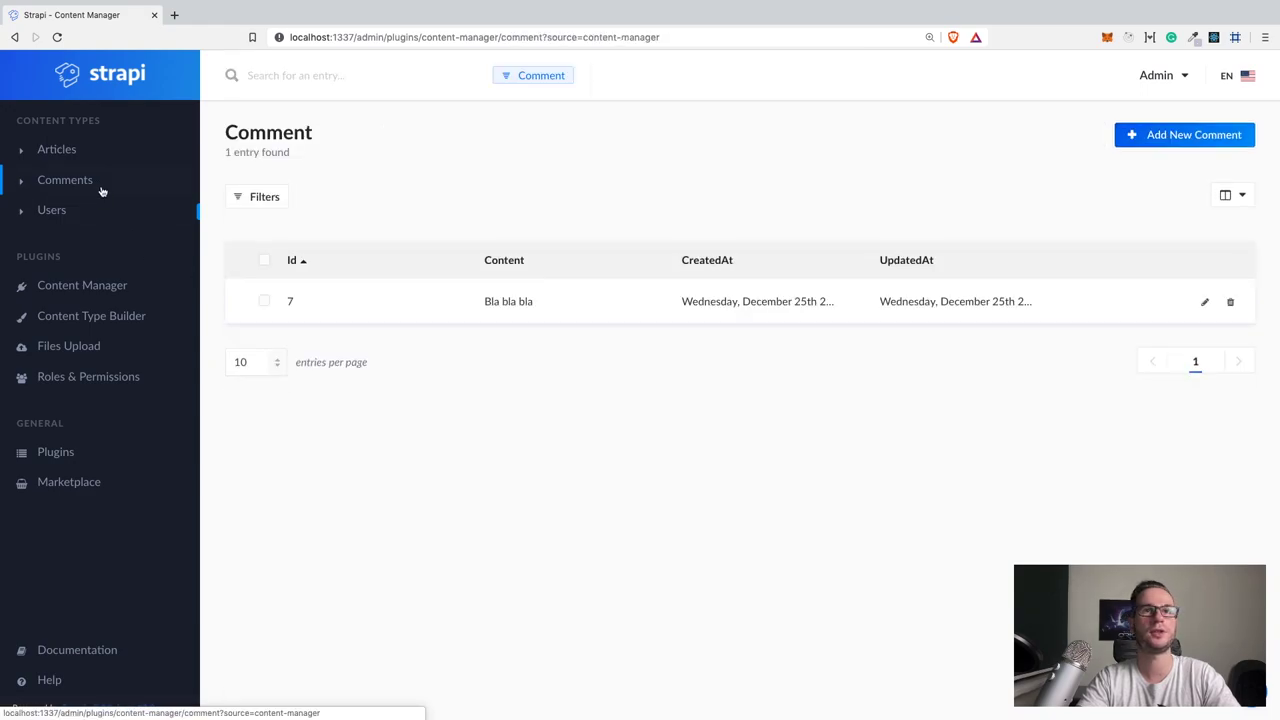
pyautogui.click(1202, 142)
pyautogui.write('inny komentarz')
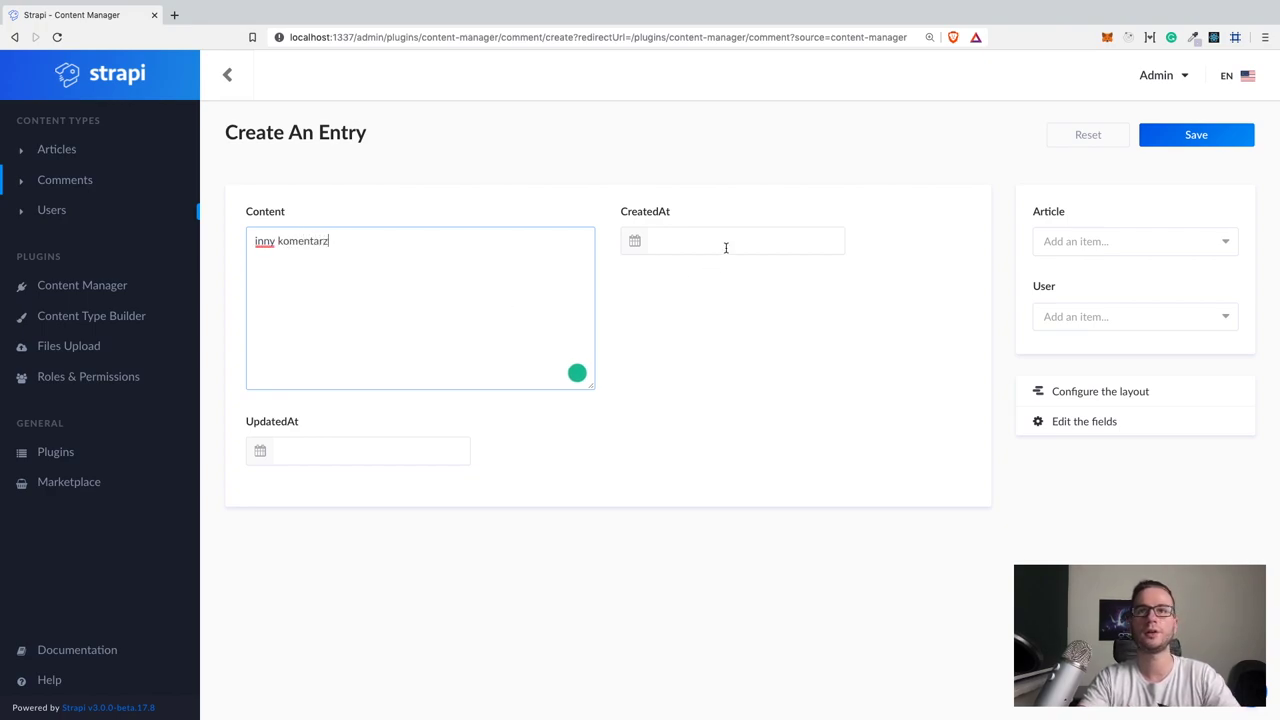
pyautogui.click(726, 248)
pyautogui.click(696, 438)
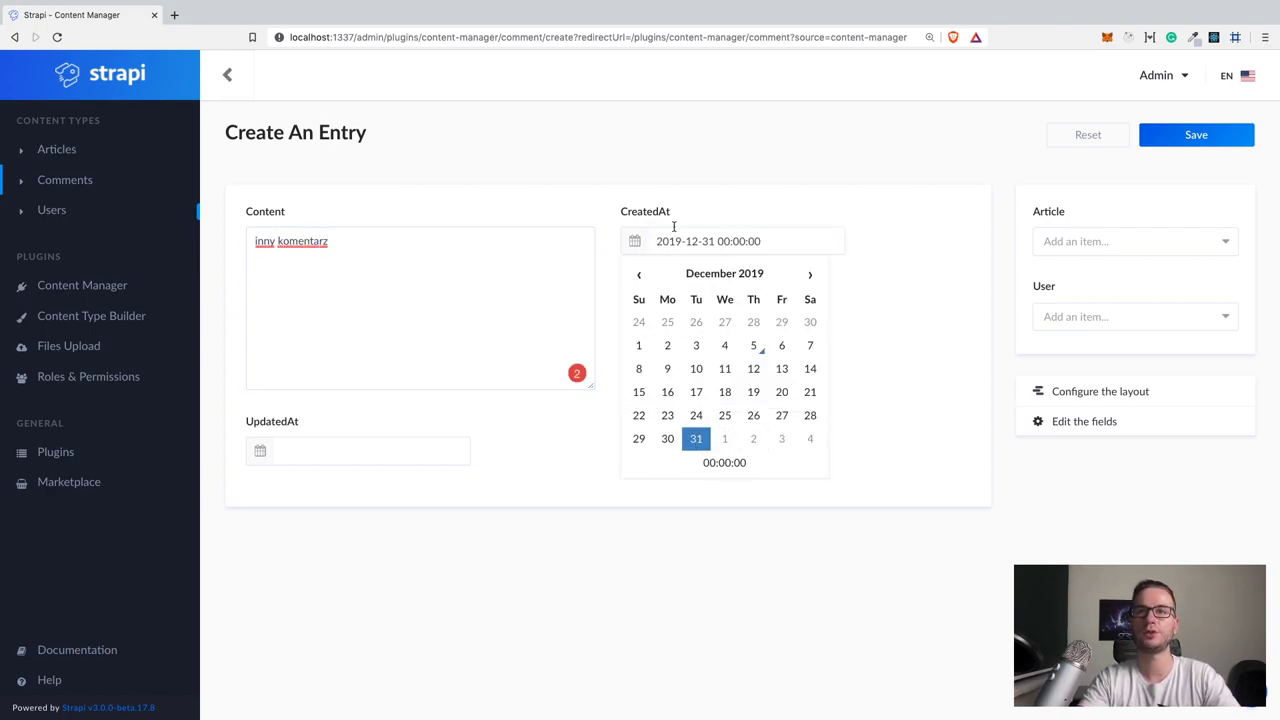
pyautogui.click(300, 455)
pyautogui.click(321, 625)
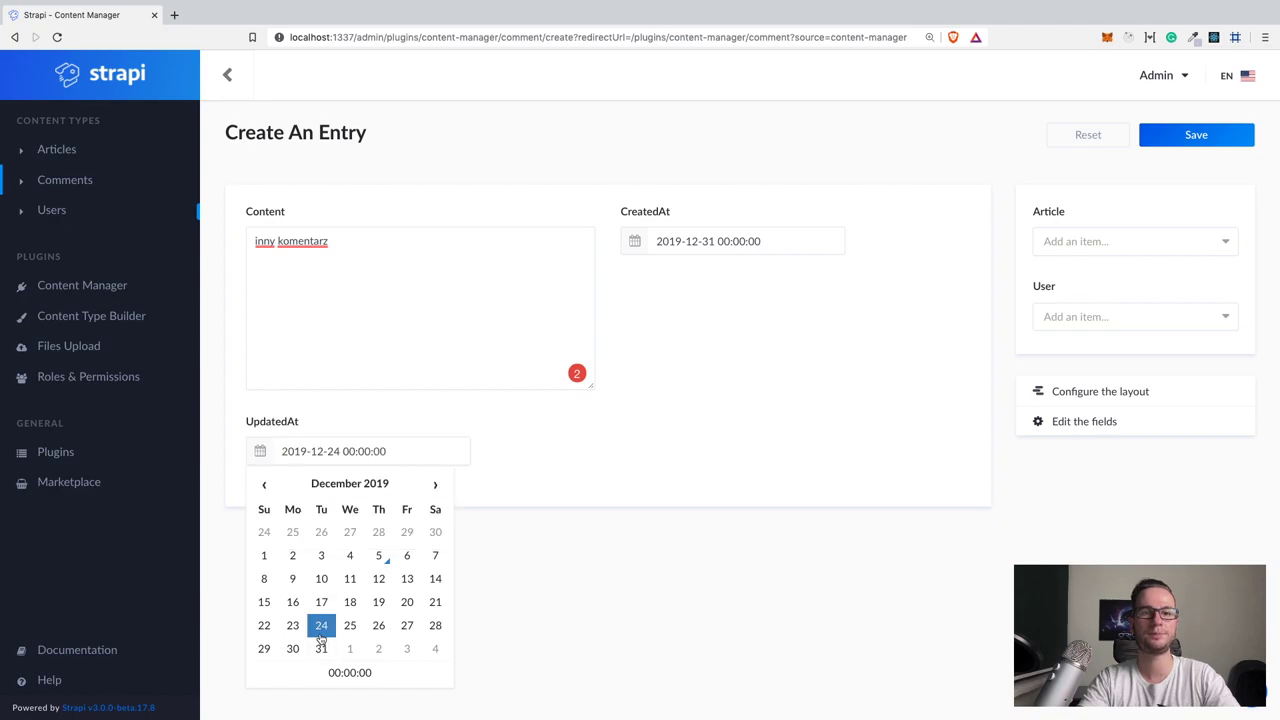
pyautogui.click(321, 649)
pyautogui.click(648, 492)
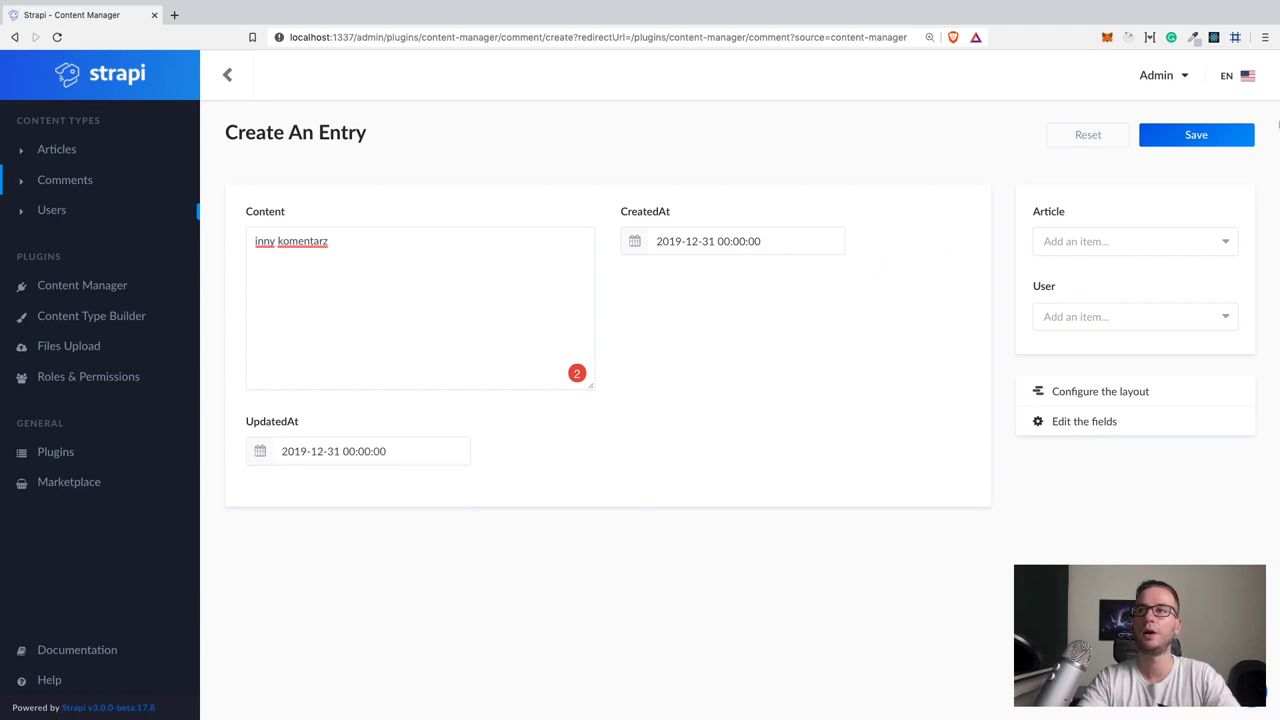
# Assign the "inny komentarz" entry to the article "Mój nowy artykuł" and the second listed user, and save it.
pyautogui.click(1170, 238)
pyautogui.click(1158, 266)
pyautogui.click(1134, 317)
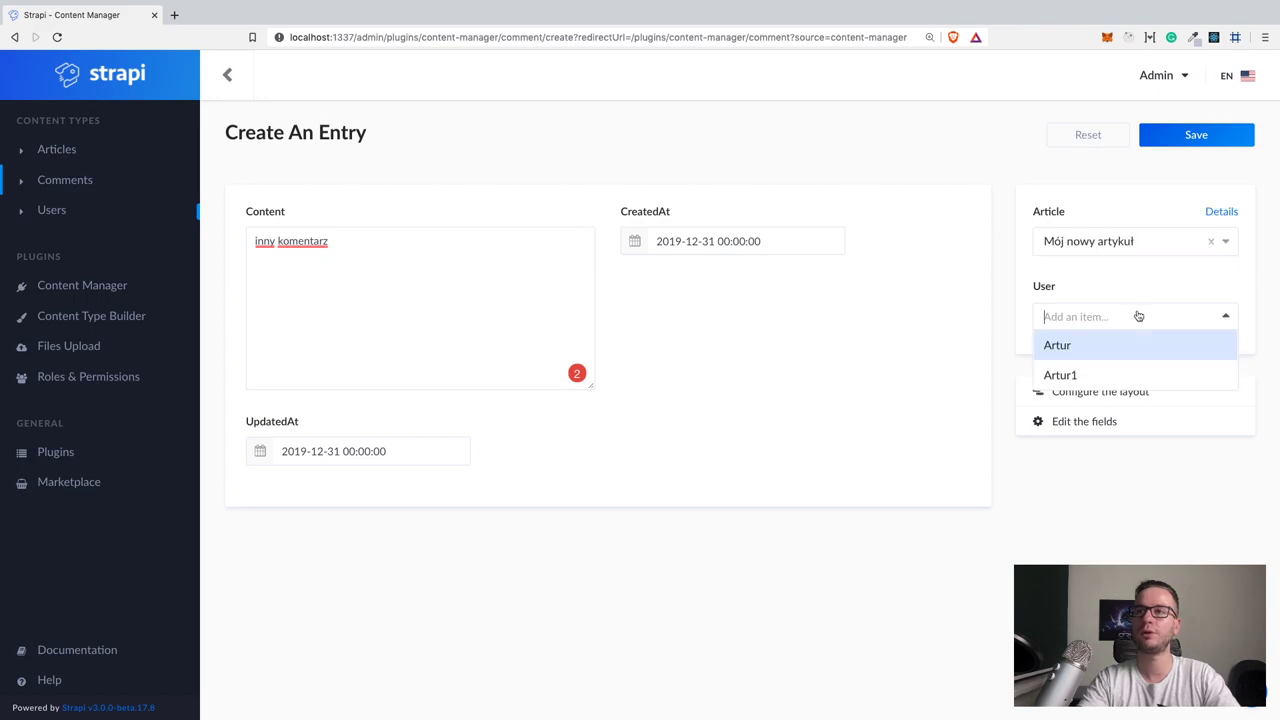
pyautogui.click(1107, 374)
pyautogui.click(1195, 138)
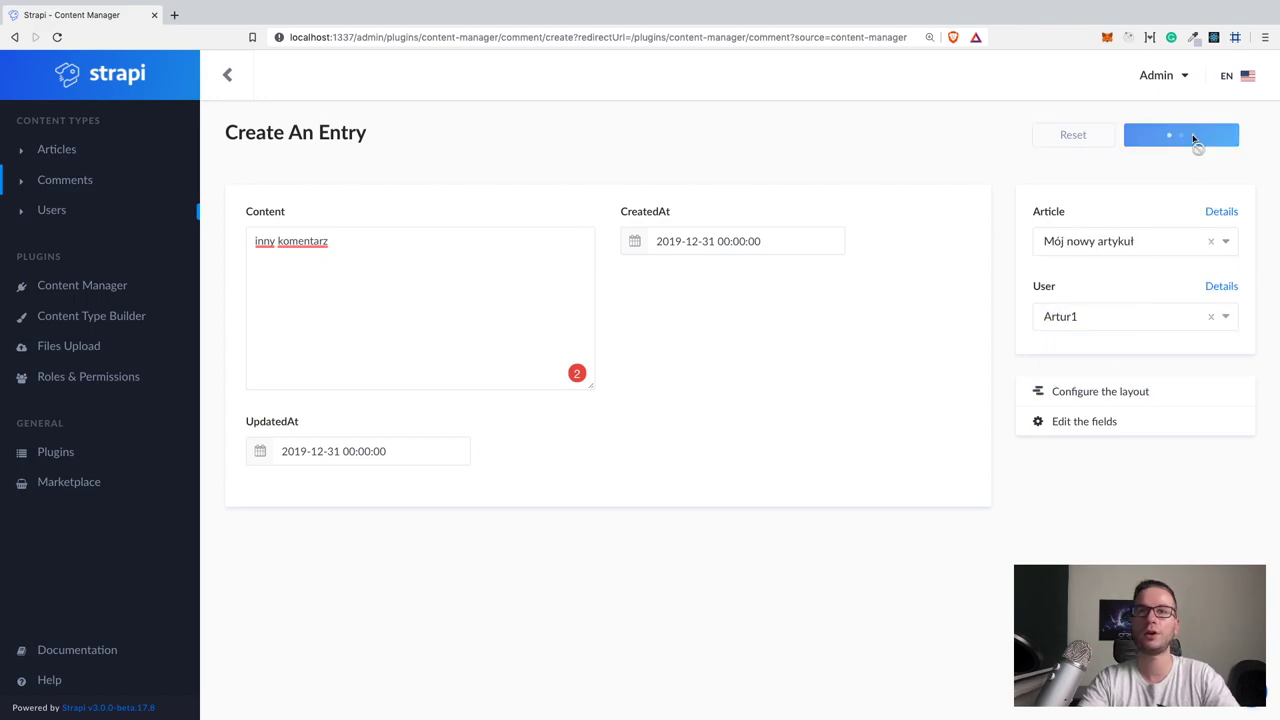
# Check the comments linked to the article "Mój nowy artykuł" and return to the comment list.
pyautogui.click(66, 152)
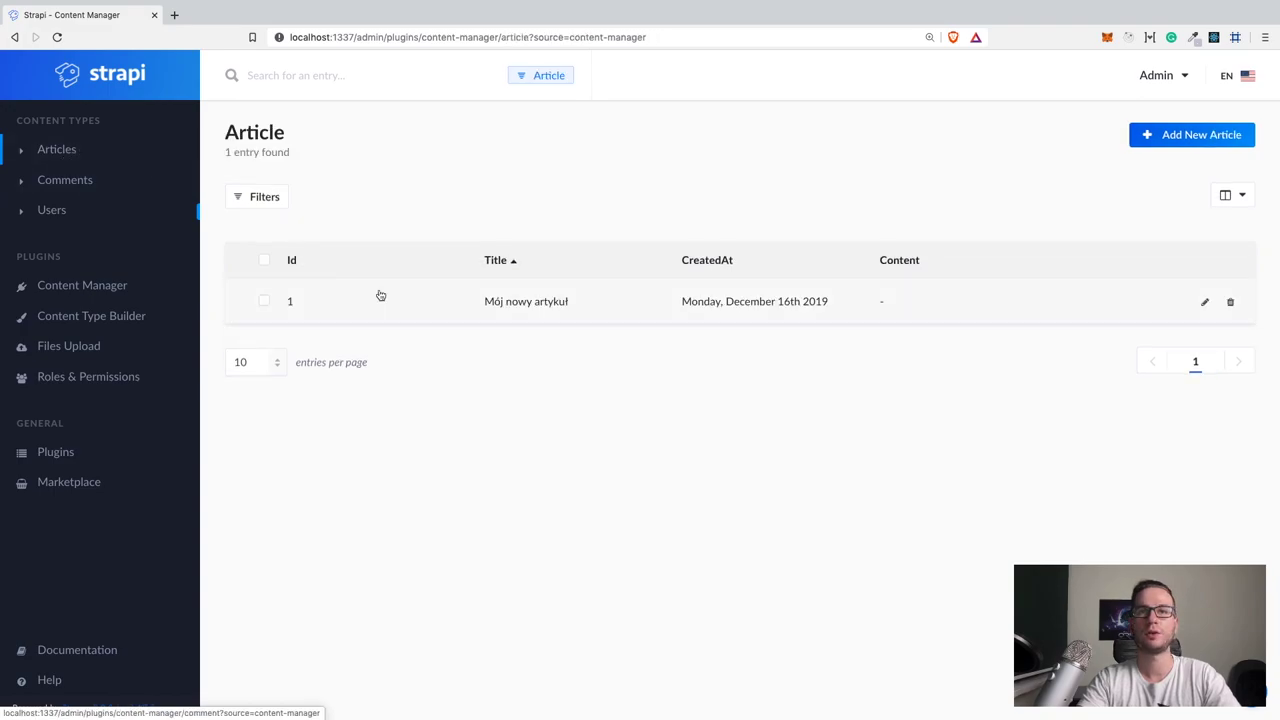
pyautogui.click(1206, 304)
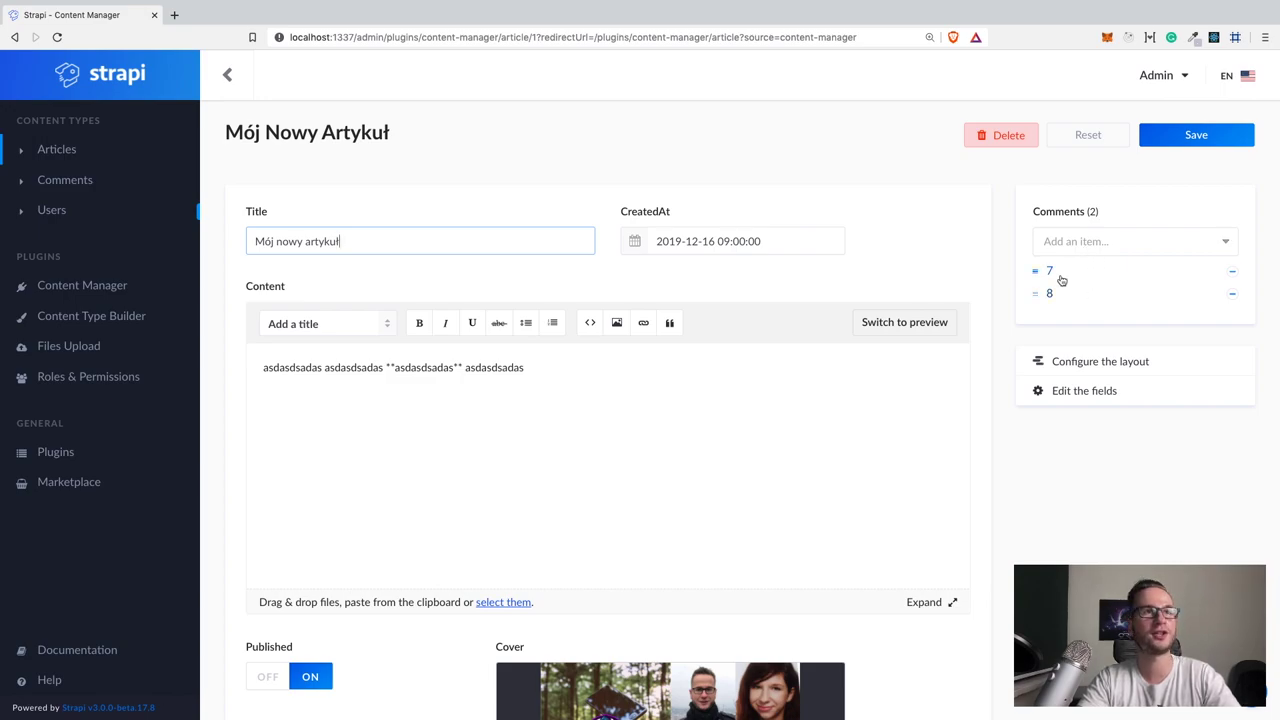
pyautogui.click(90, 182)
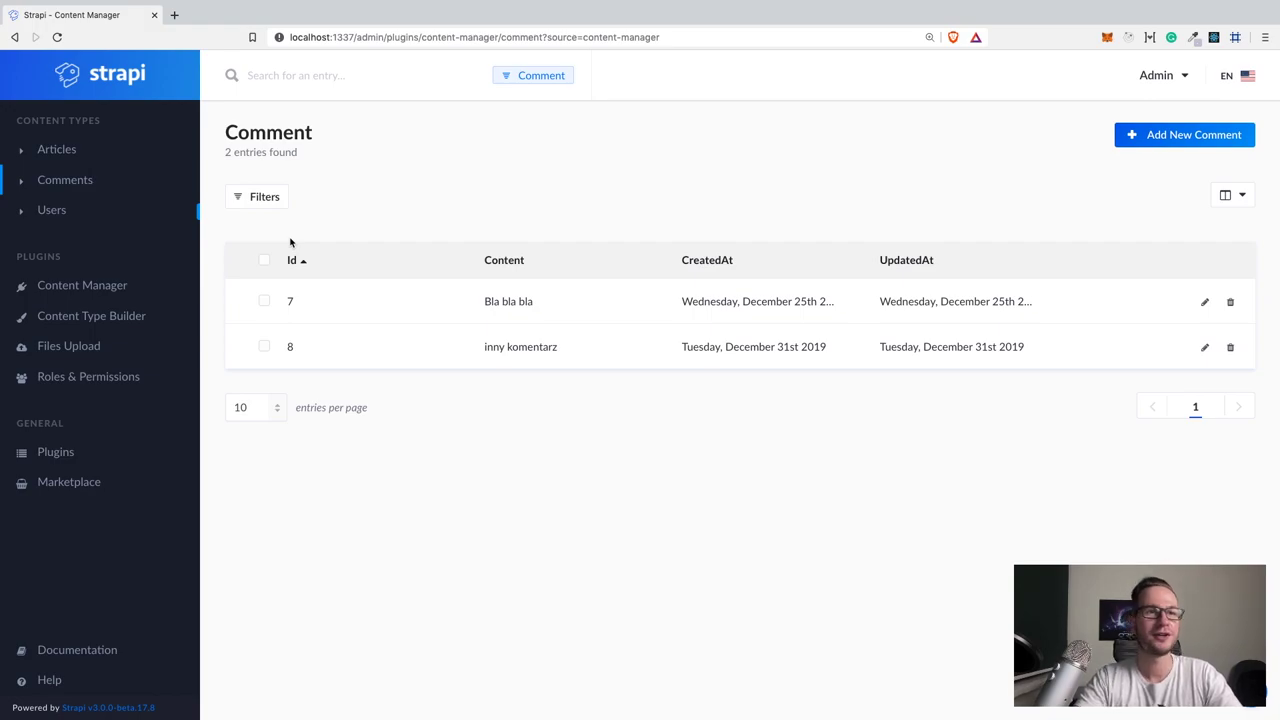
# Review the project's installed plugins and the plugins offered in the marketplace.
pyautogui.click(68, 452)
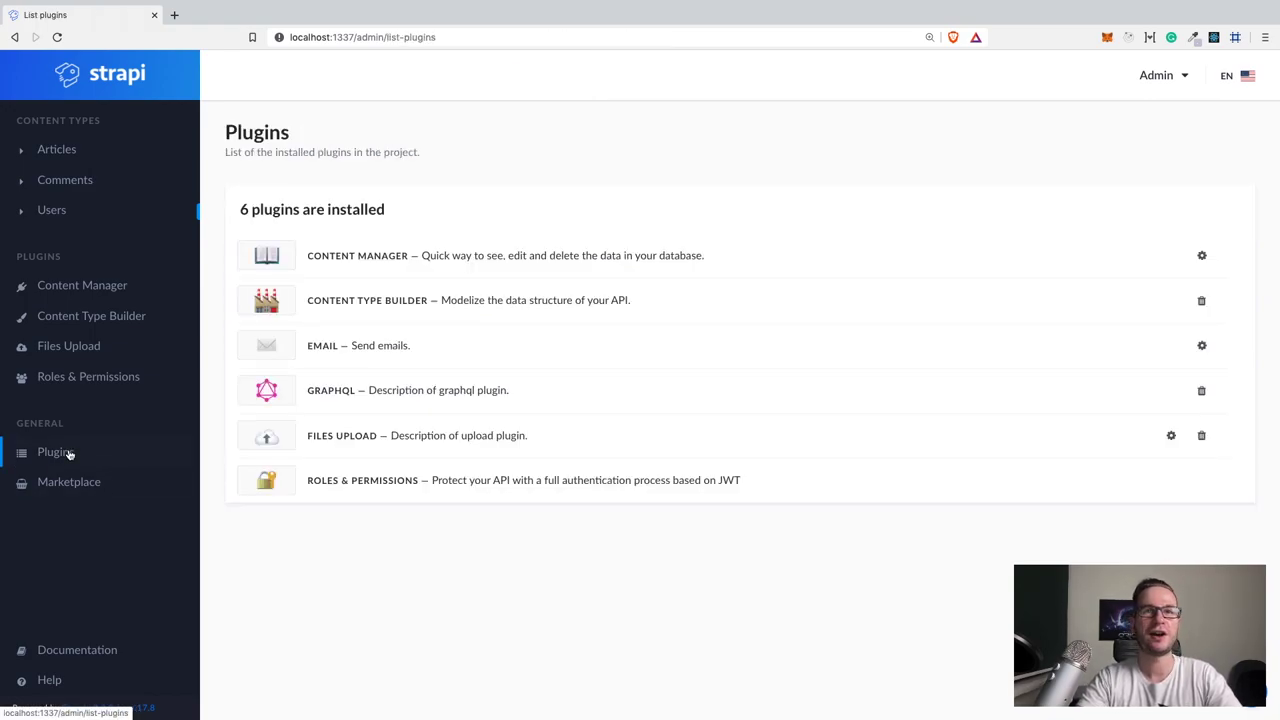
pyautogui.click(105, 488)
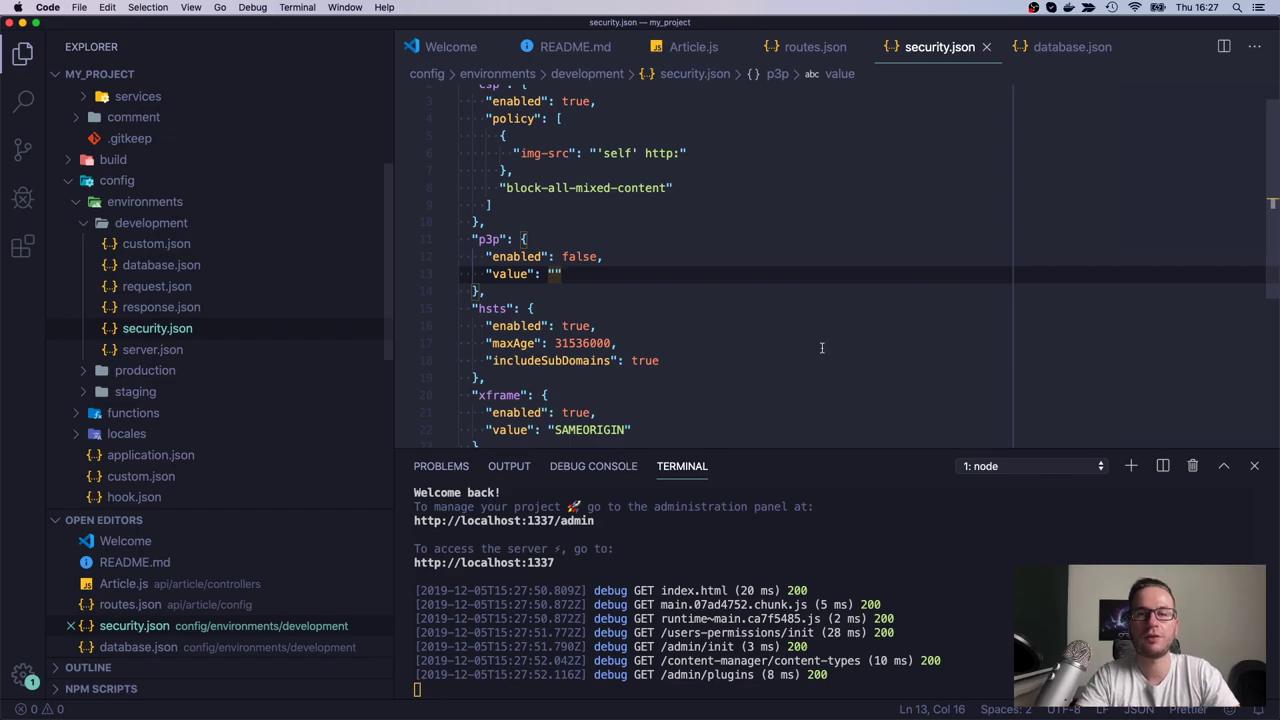
pyautogui.hotkey('ctrl', 'Right')
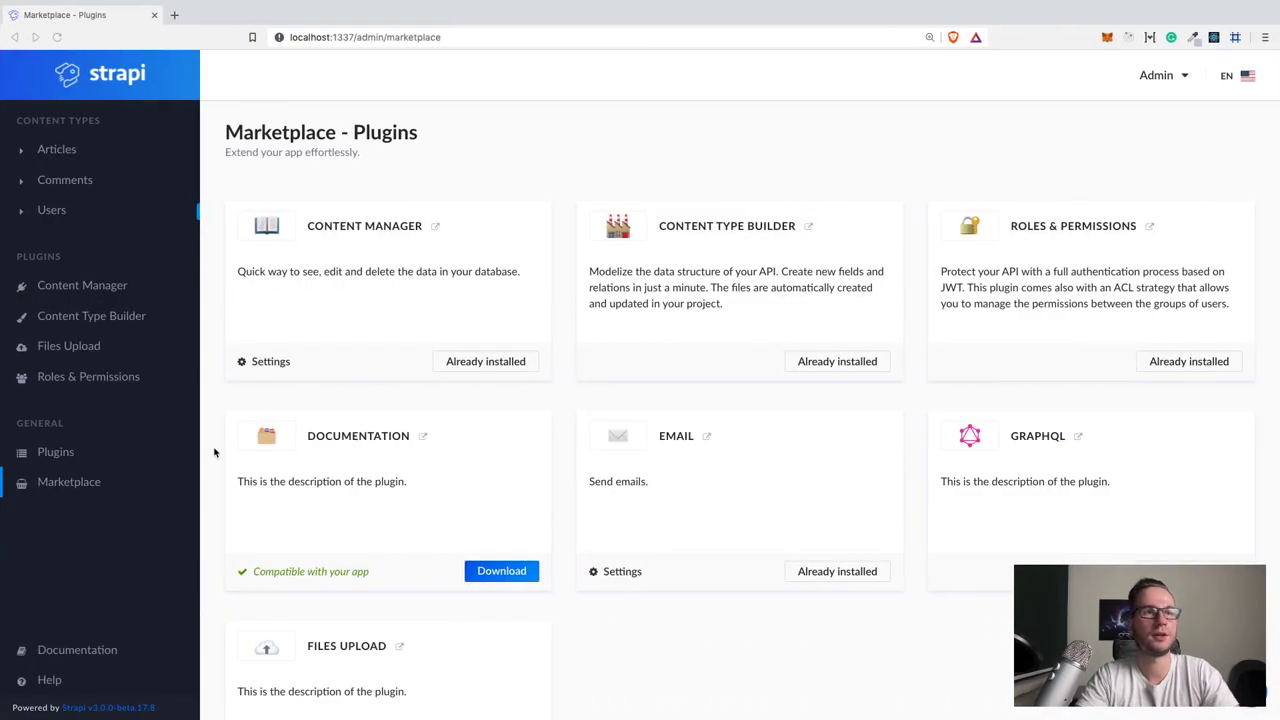
pyautogui.click(57, 452)
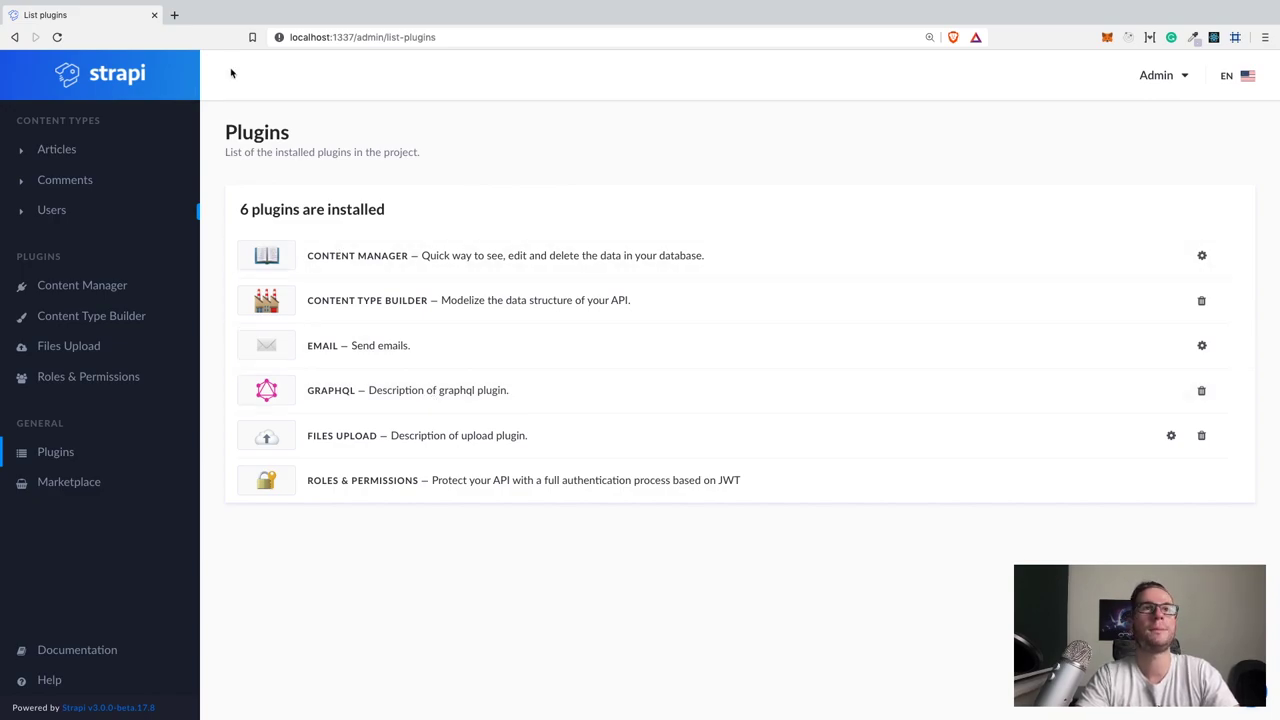
pyautogui.click(174, 15)
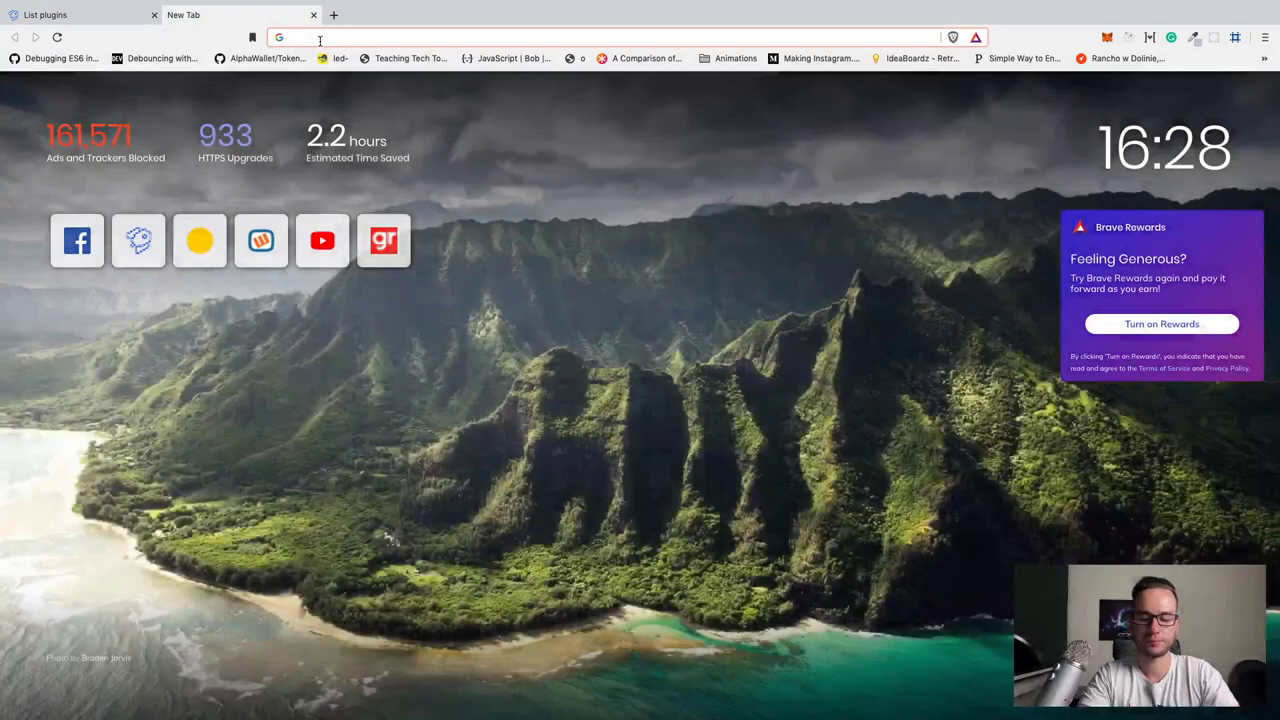
pyautogui.click(80, 17)
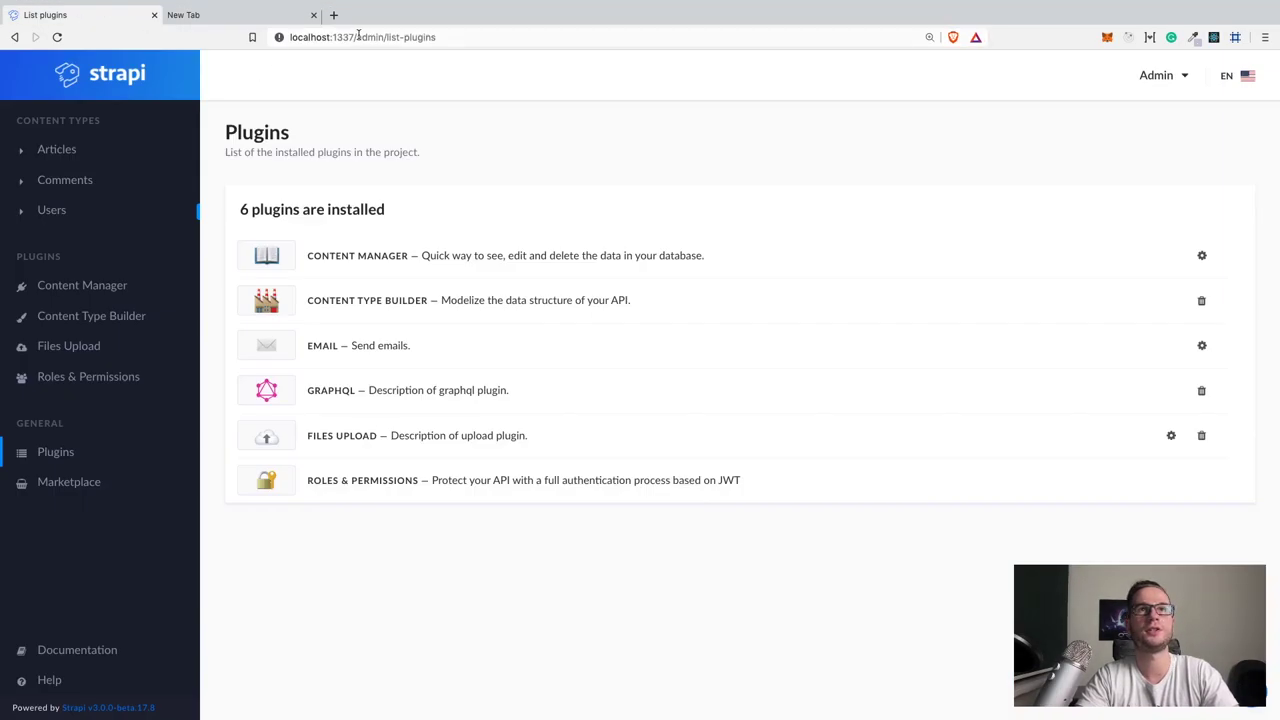
pyautogui.moveTo(352, 38); pyautogui.dragTo(245, 38)
pyautogui.hotkey('ctrl', 'c')
pyautogui.click(245, 15)
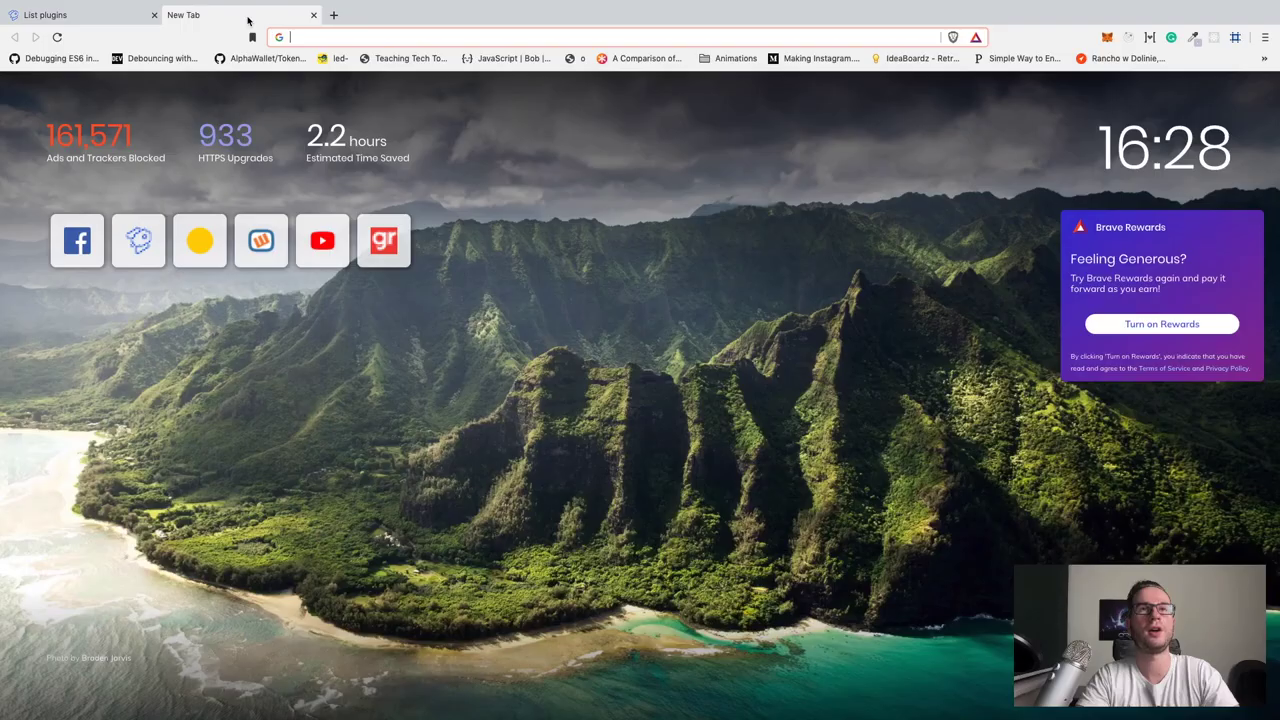
pyautogui.hotkey('ctrl', 'v')
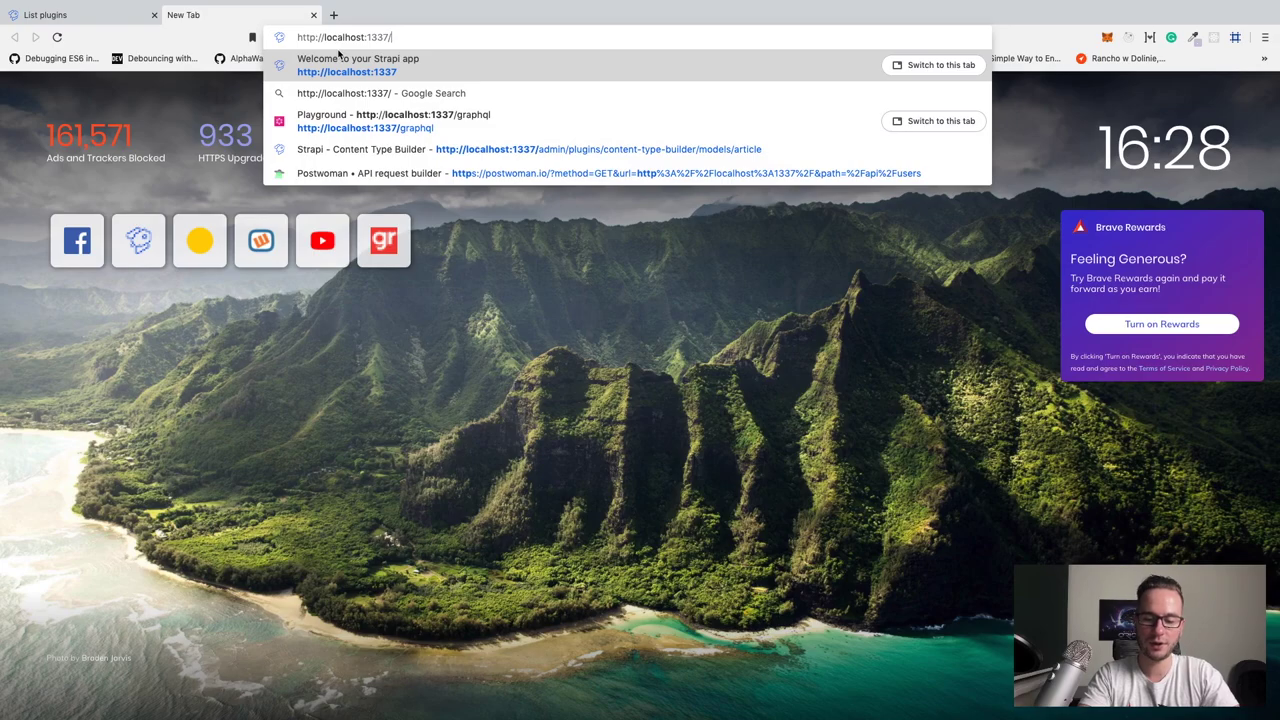
pyautogui.write('gr')
pyautogui.press('Return')
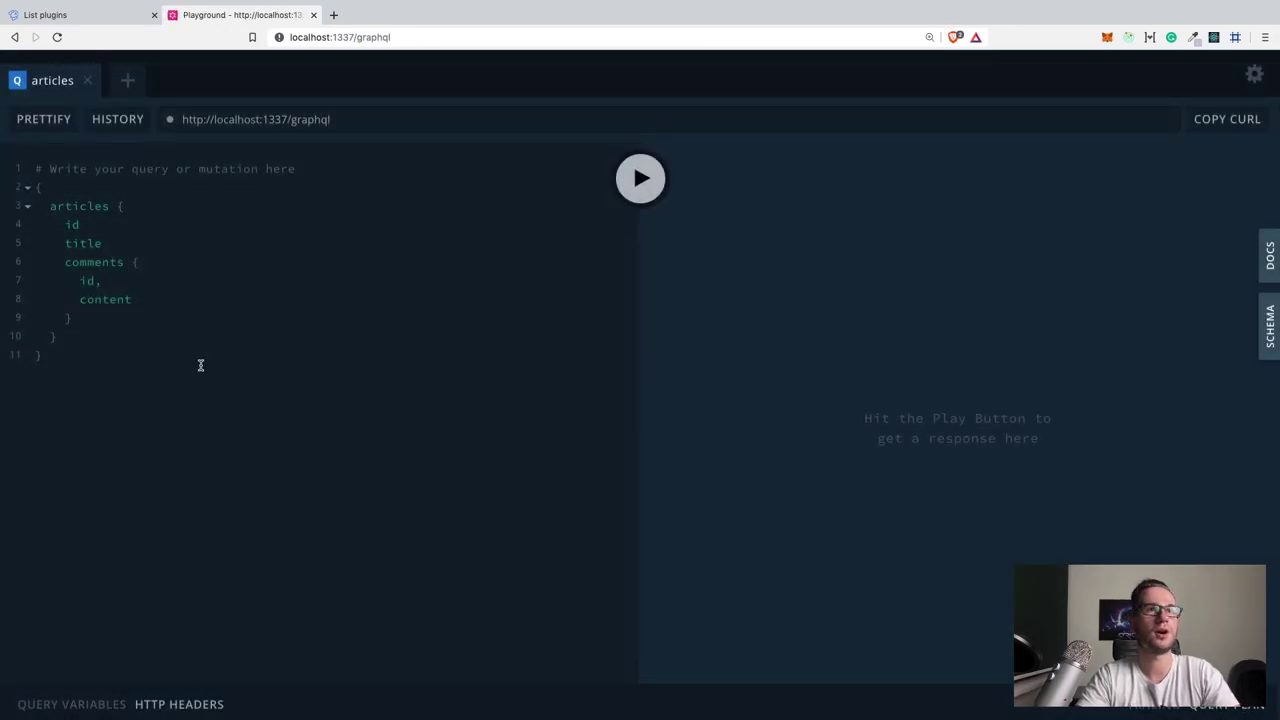
# Replace the existing playground query with a new articles query that requests the id field.
pyautogui.hotkey('ctrl', 'a')
pyautogui.press('BackSpace')
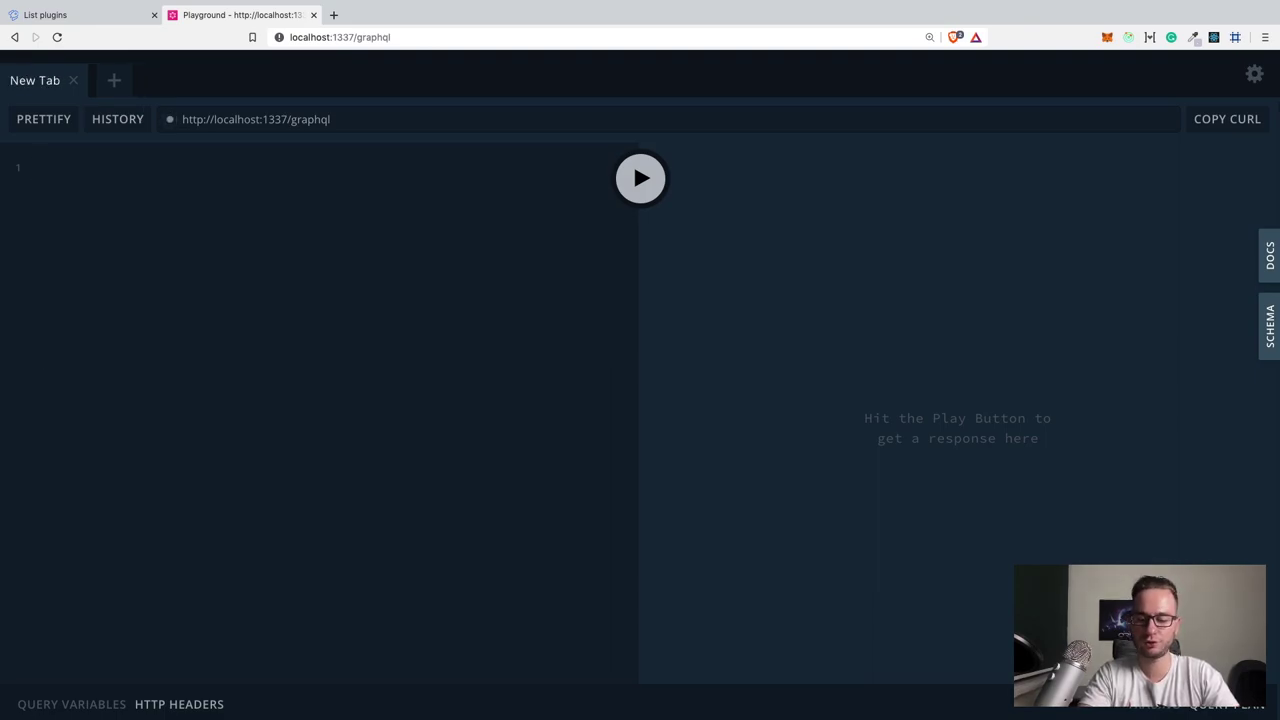
pyautogui.write('{   ')
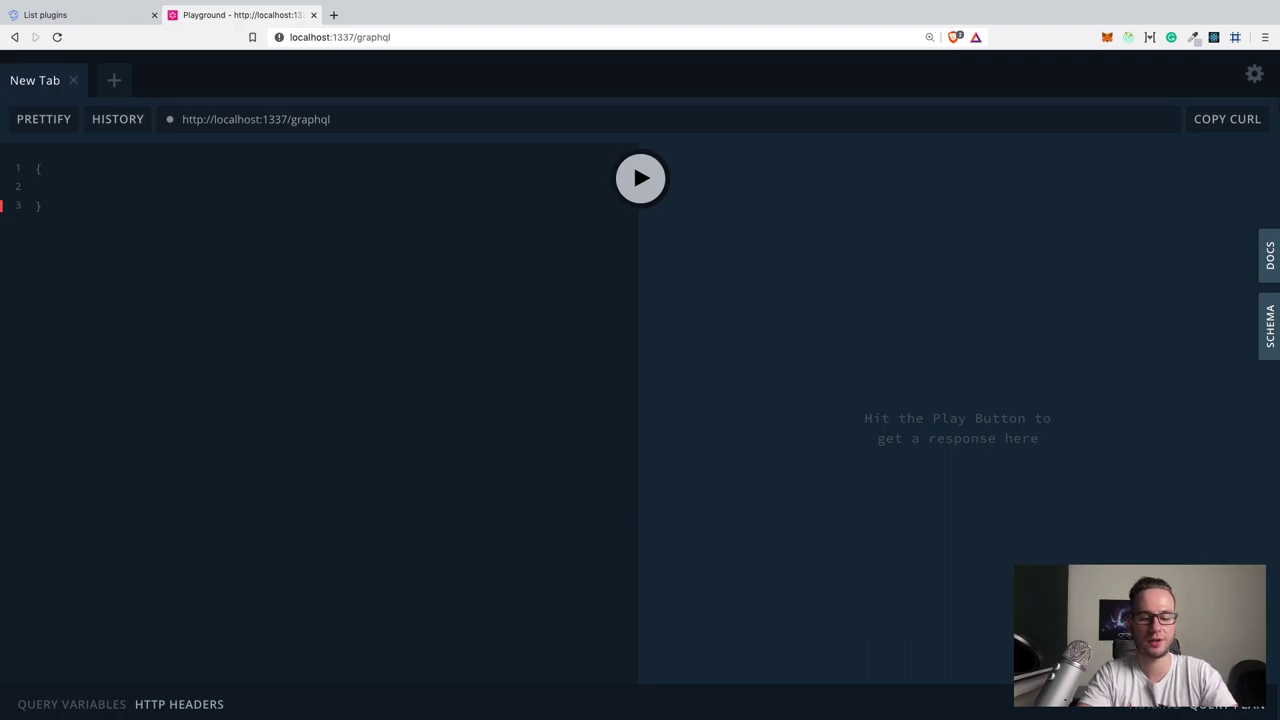
pyautogui.write('articles {')
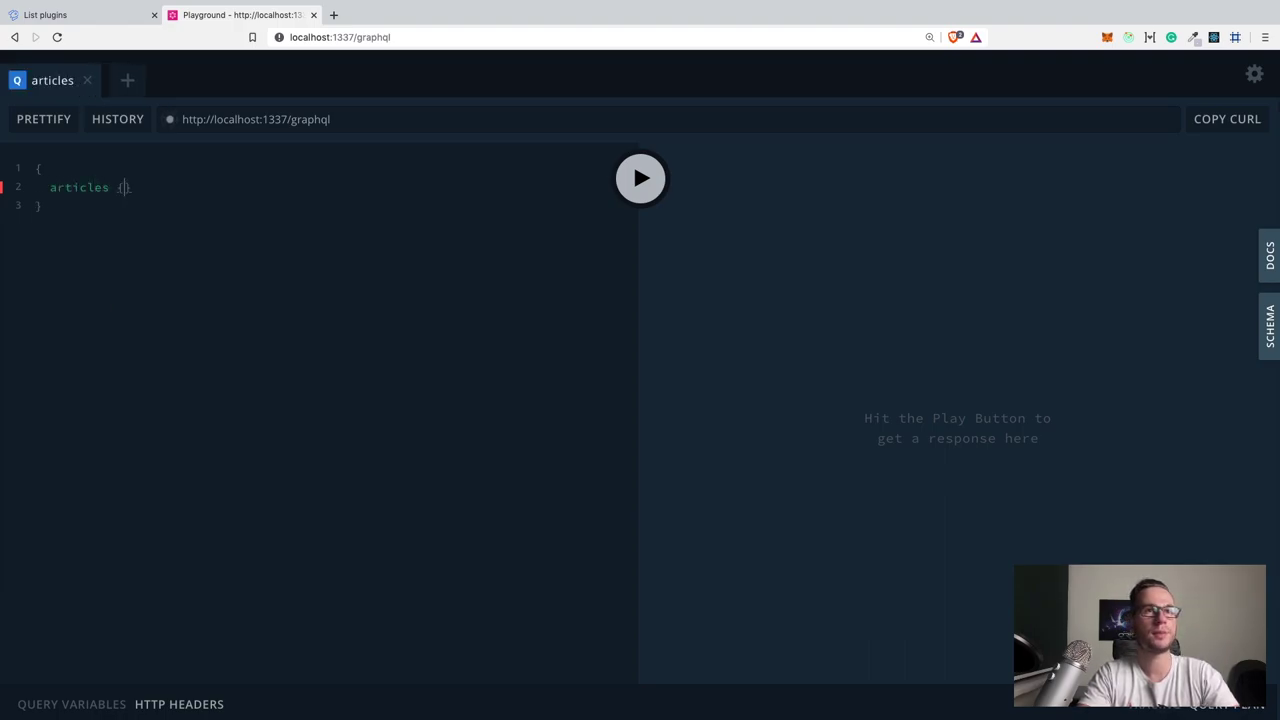
pyautogui.press('Return')
pyautogui.write('id')
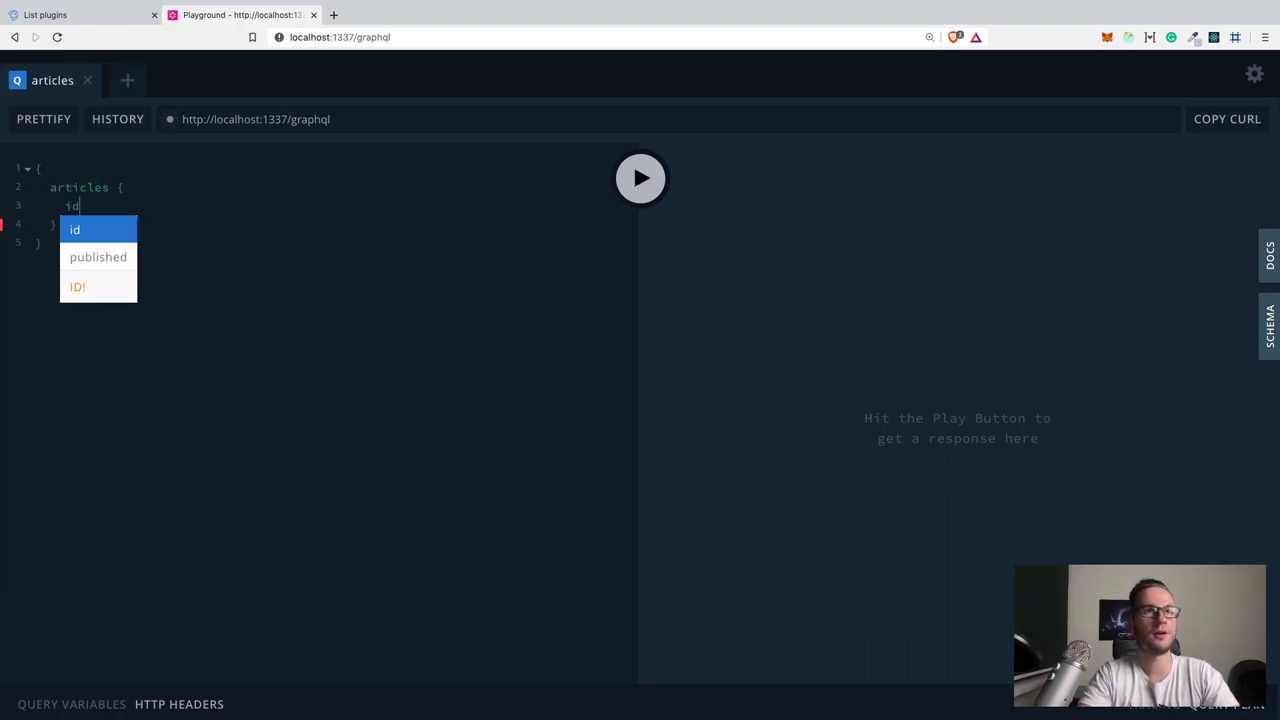
pyautogui.press('Escape')
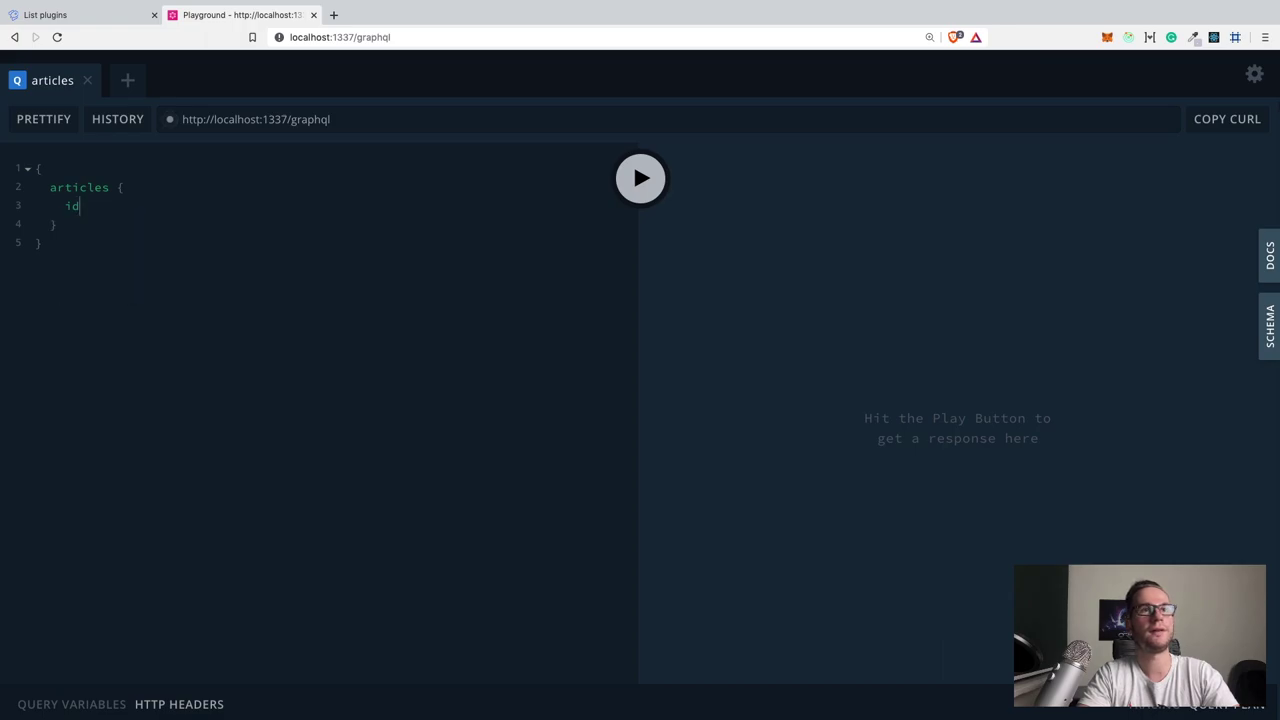
# Add the published and title fields to the articles query and run it.
pyautogui.press('Return')
pyautogui.write('published')
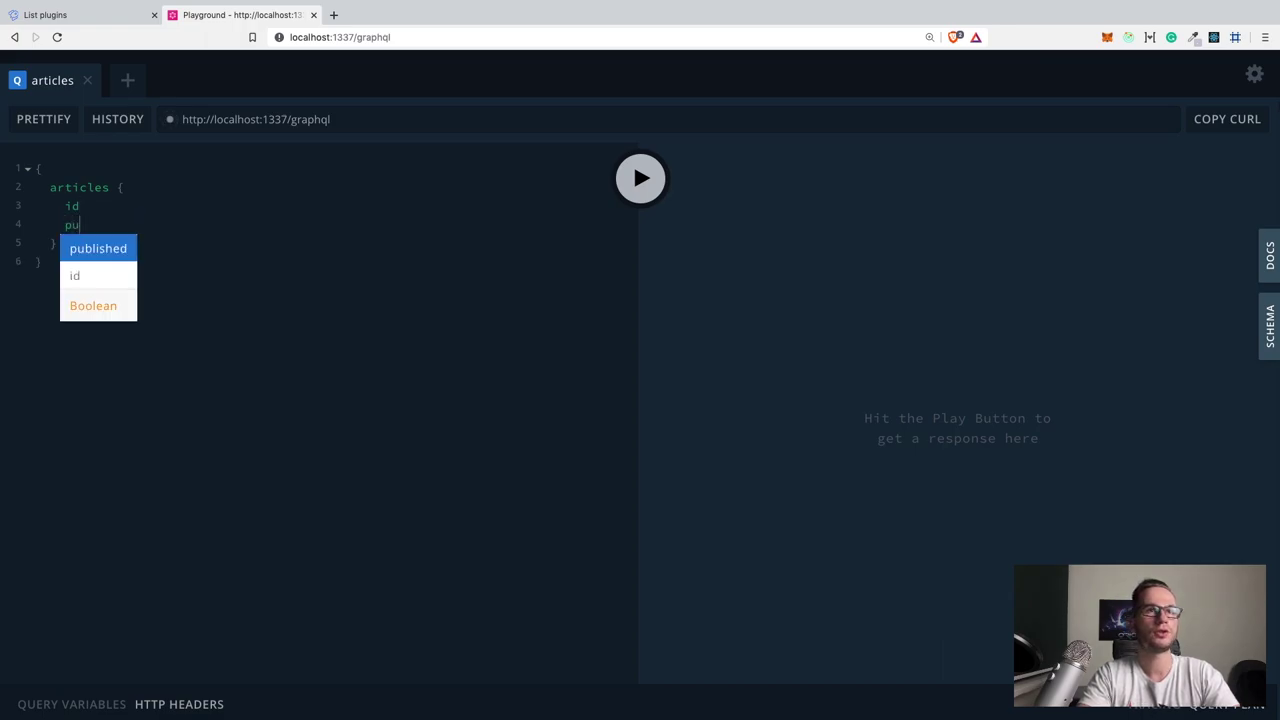
pyautogui.press('Return')
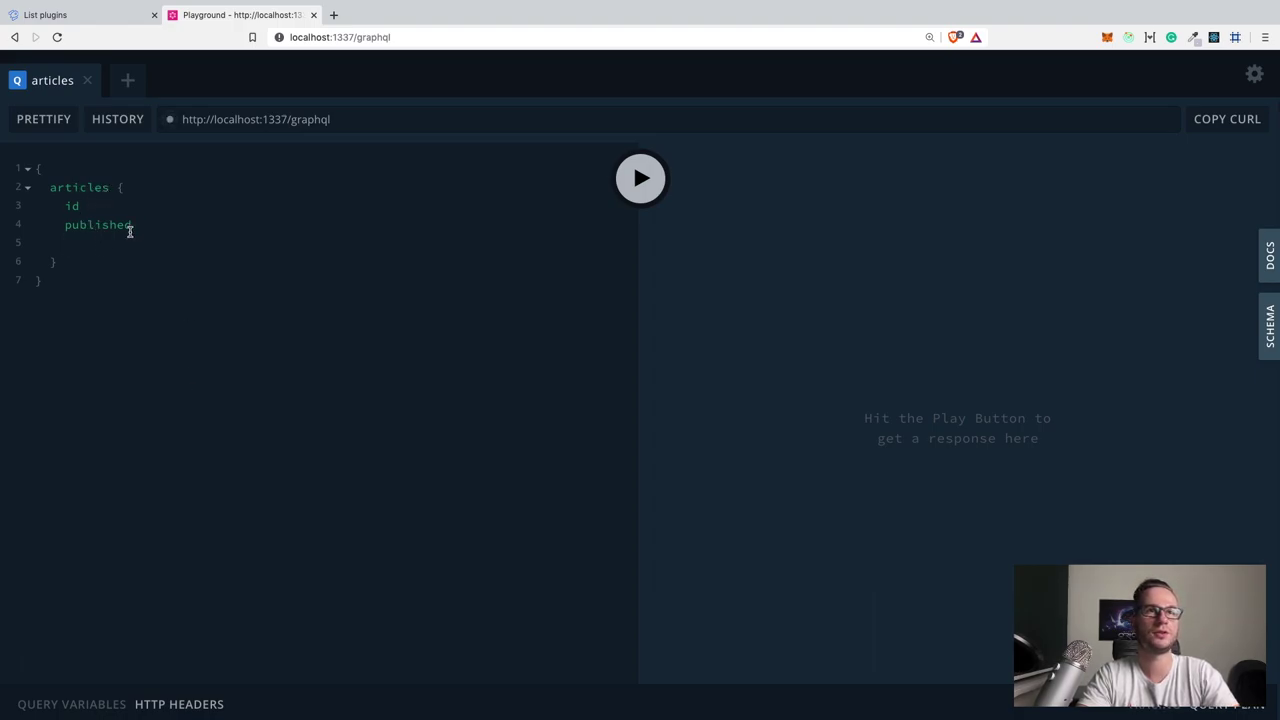
pyautogui.write('title')
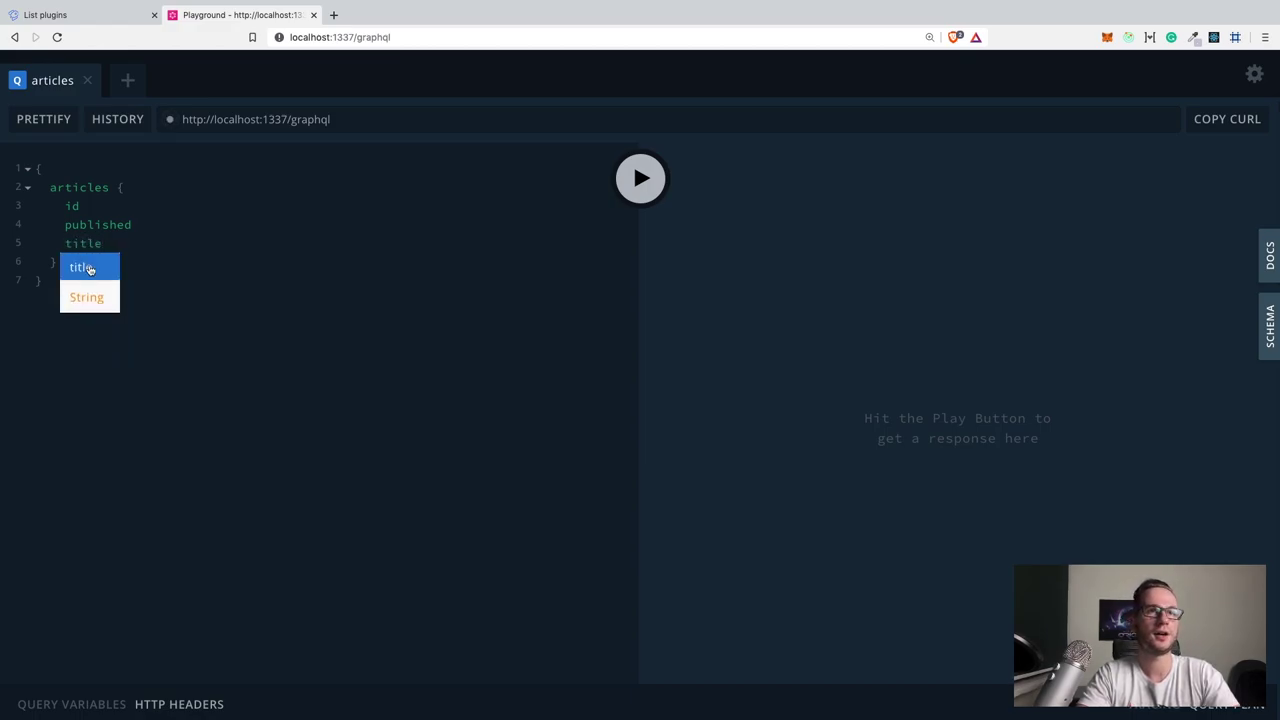
pyautogui.click(100, 266)
pyautogui.click(641, 179)
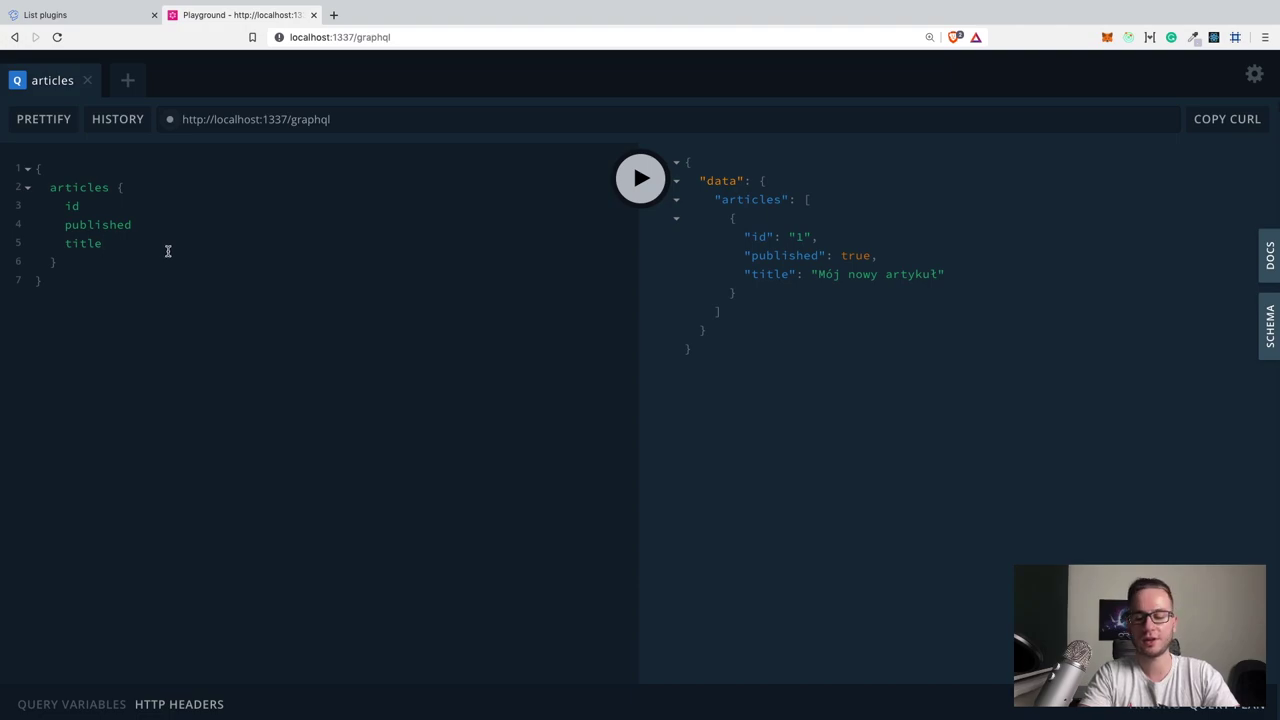
# Add a nested comments selection with the id and content fields to the articles query, run it, and review the returned article.
pyautogui.press('Return')
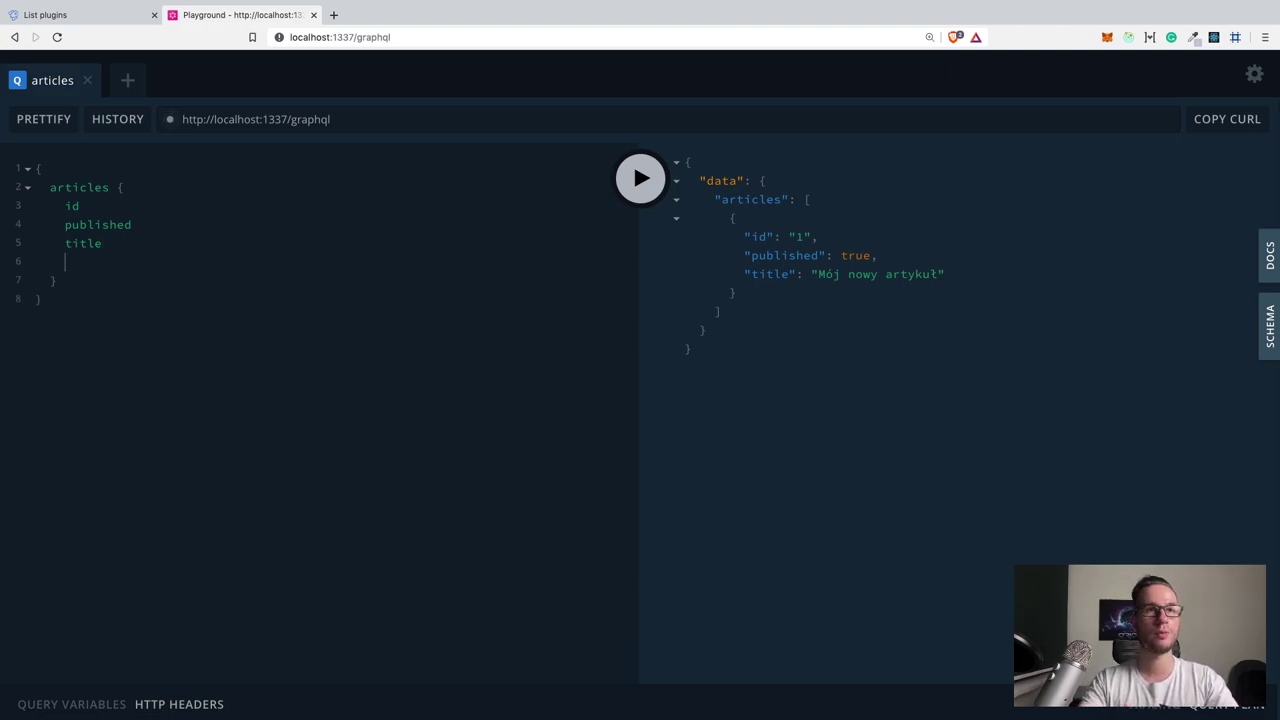
pyautogui.write('comments {')
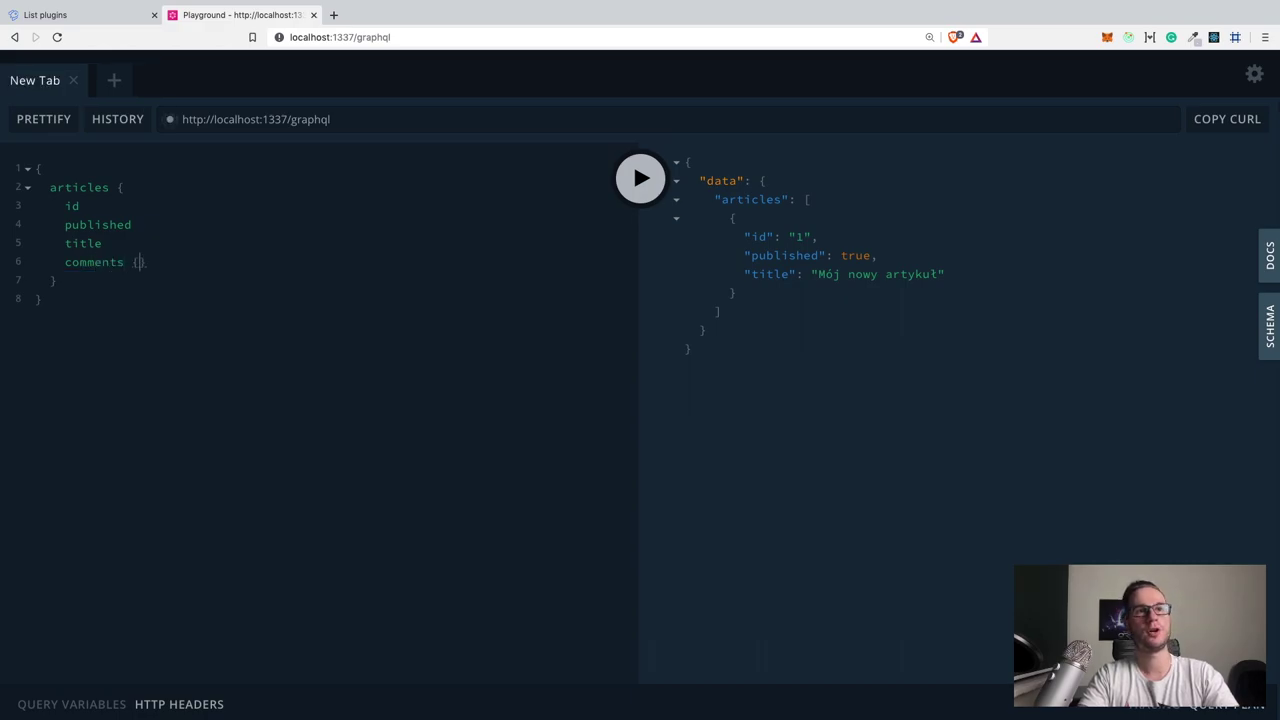
pyautogui.press('Return')
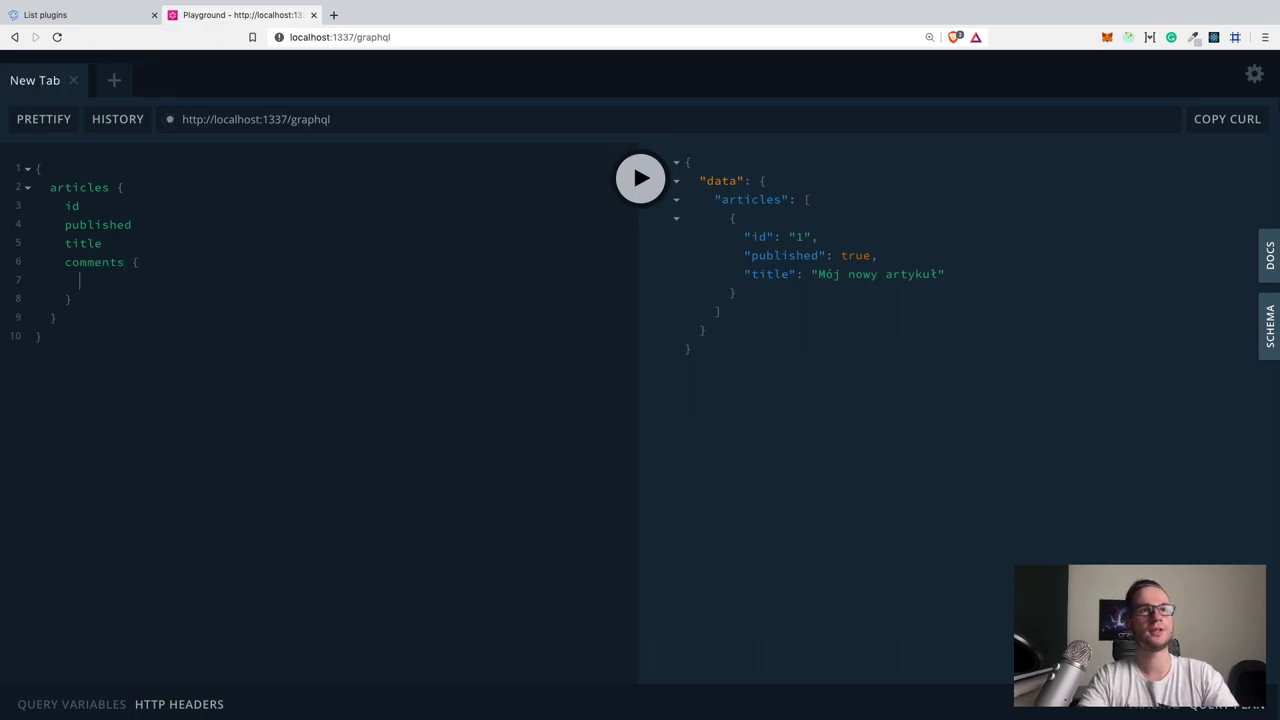
pyautogui.write('id')
pyautogui.press('Return')
pyautogui.write('content')
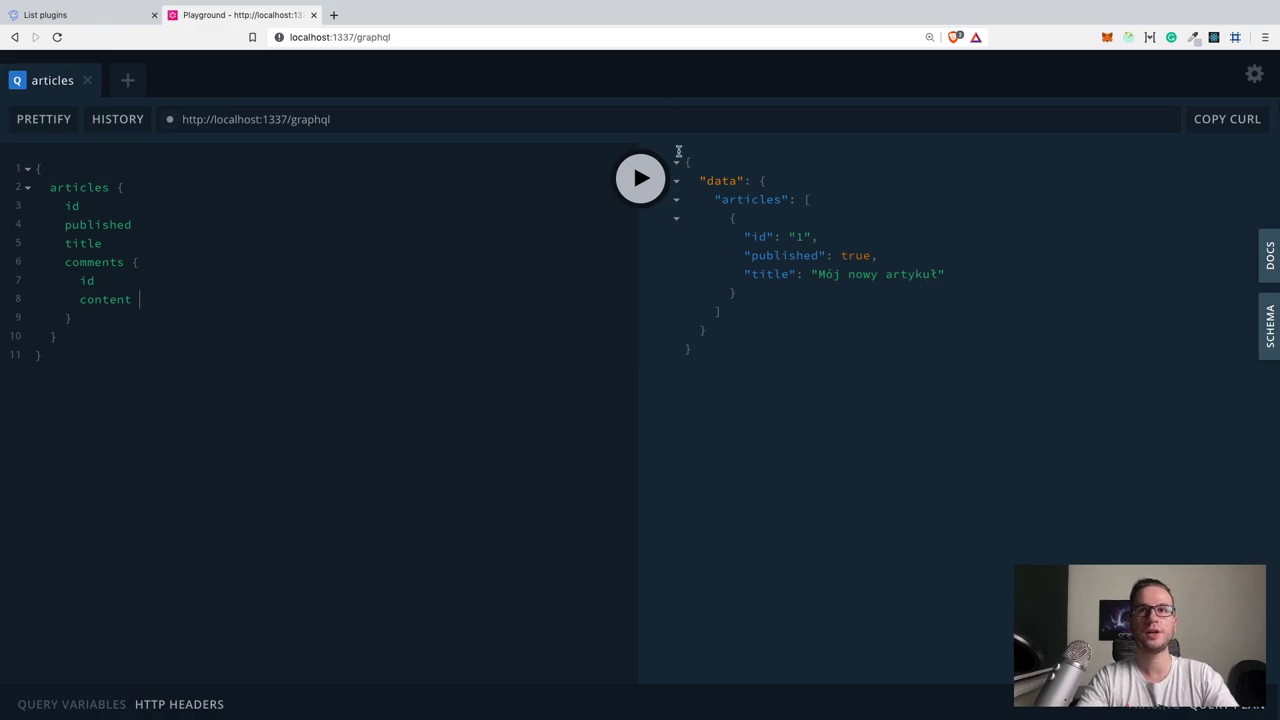
pyautogui.click(648, 186)
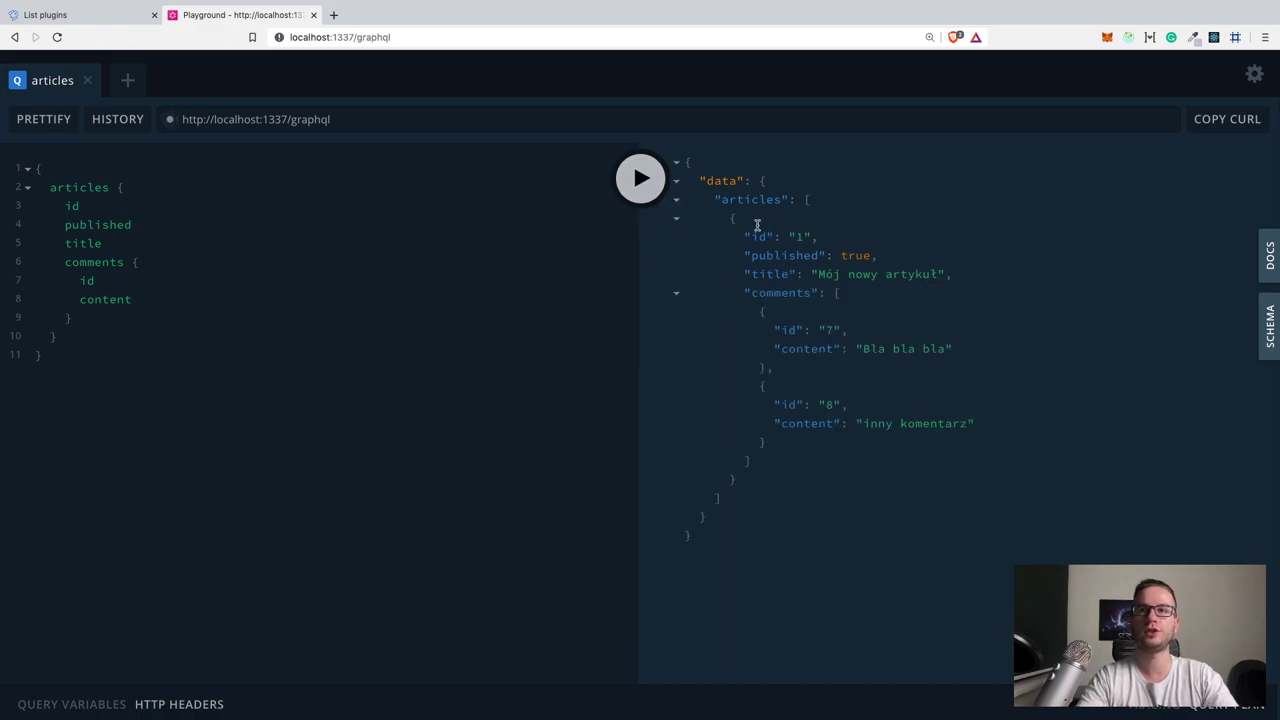
pyautogui.moveTo(806, 197); pyautogui.dragTo(844, 216)
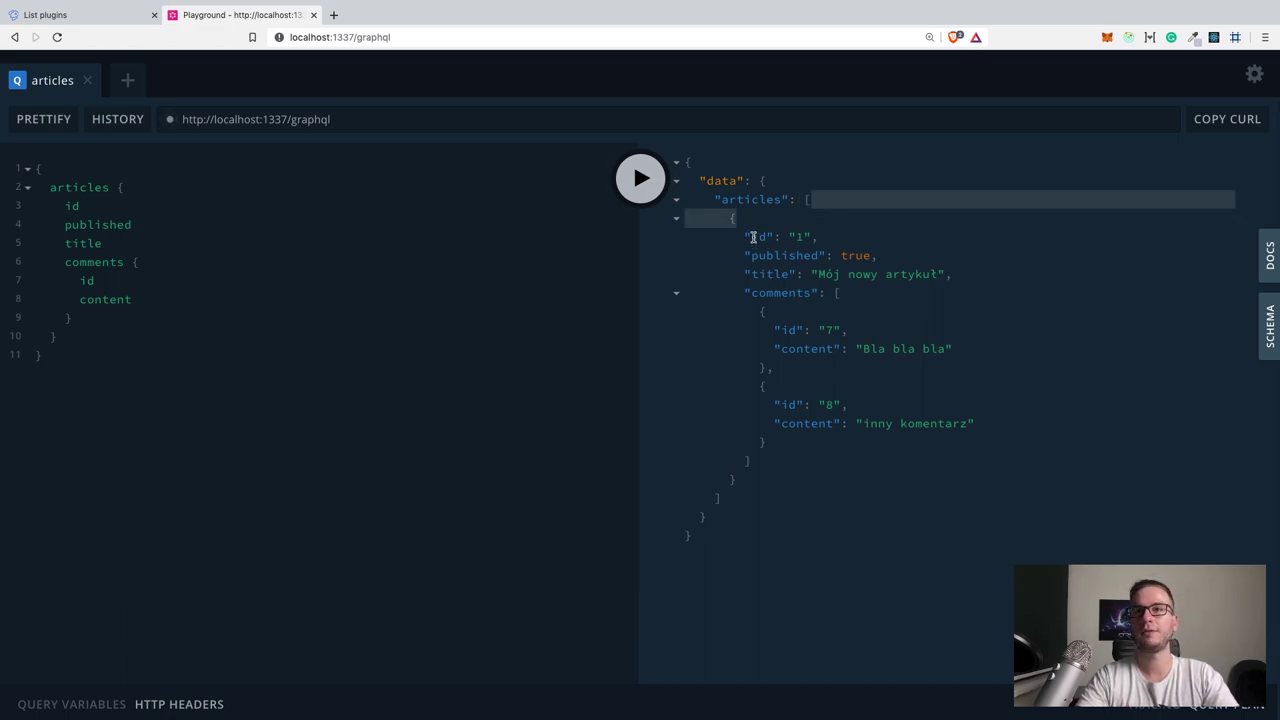
pyautogui.moveTo(746, 237); pyautogui.dragTo(903, 437)
pyautogui.click(905, 437)
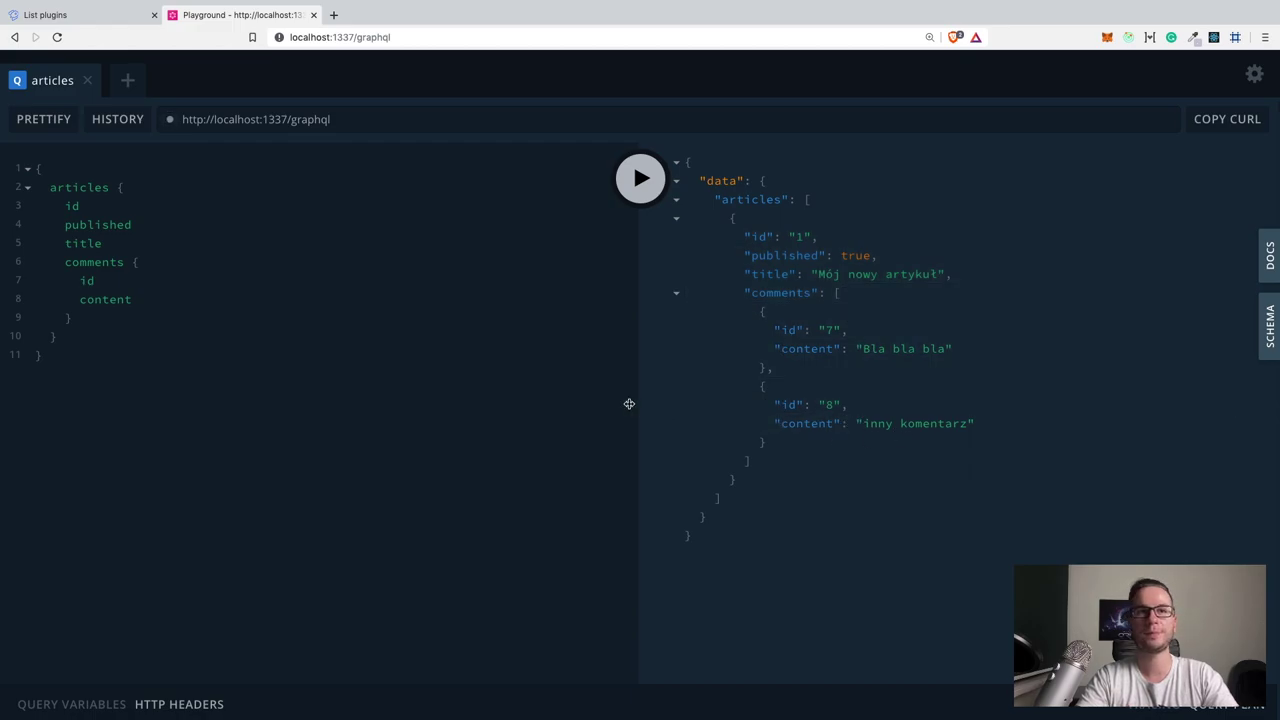
# Switch to the Strapi admin and open the "Bla bla bla" comment entry to check its Article and User relations.
pyautogui.click(103, 21)
pyautogui.click(64, 182)
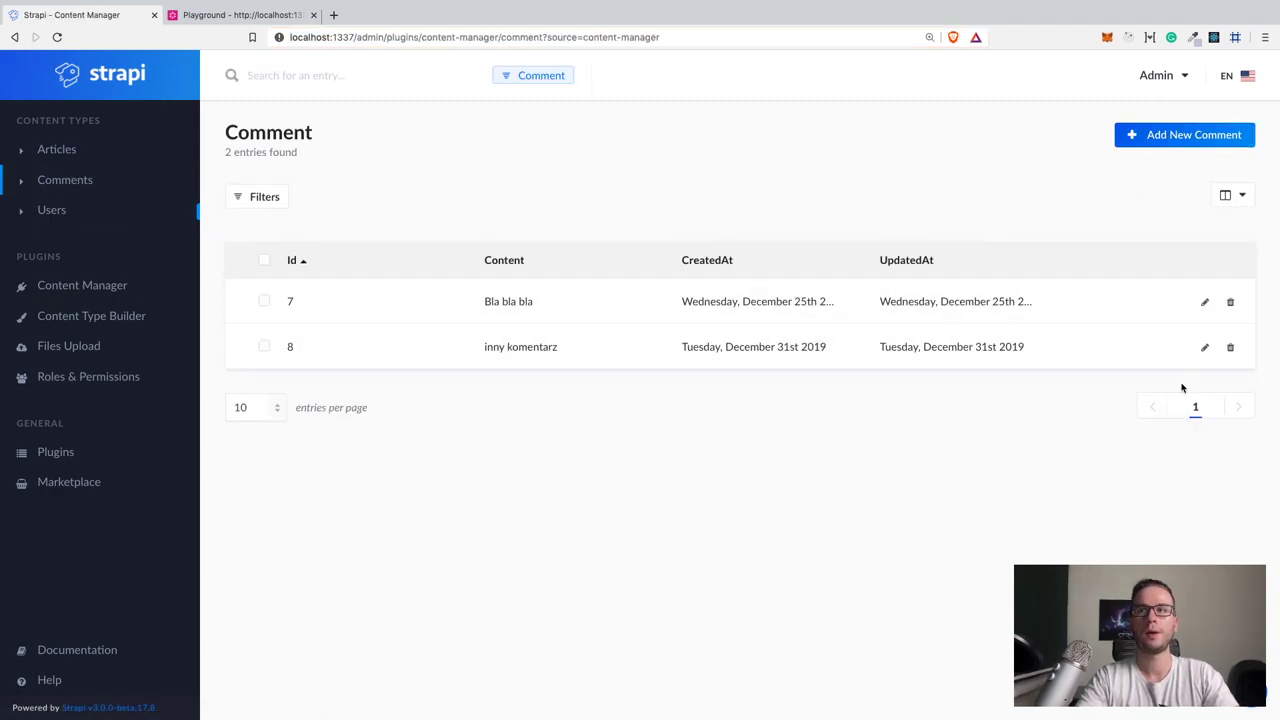
pyautogui.click(1204, 301)
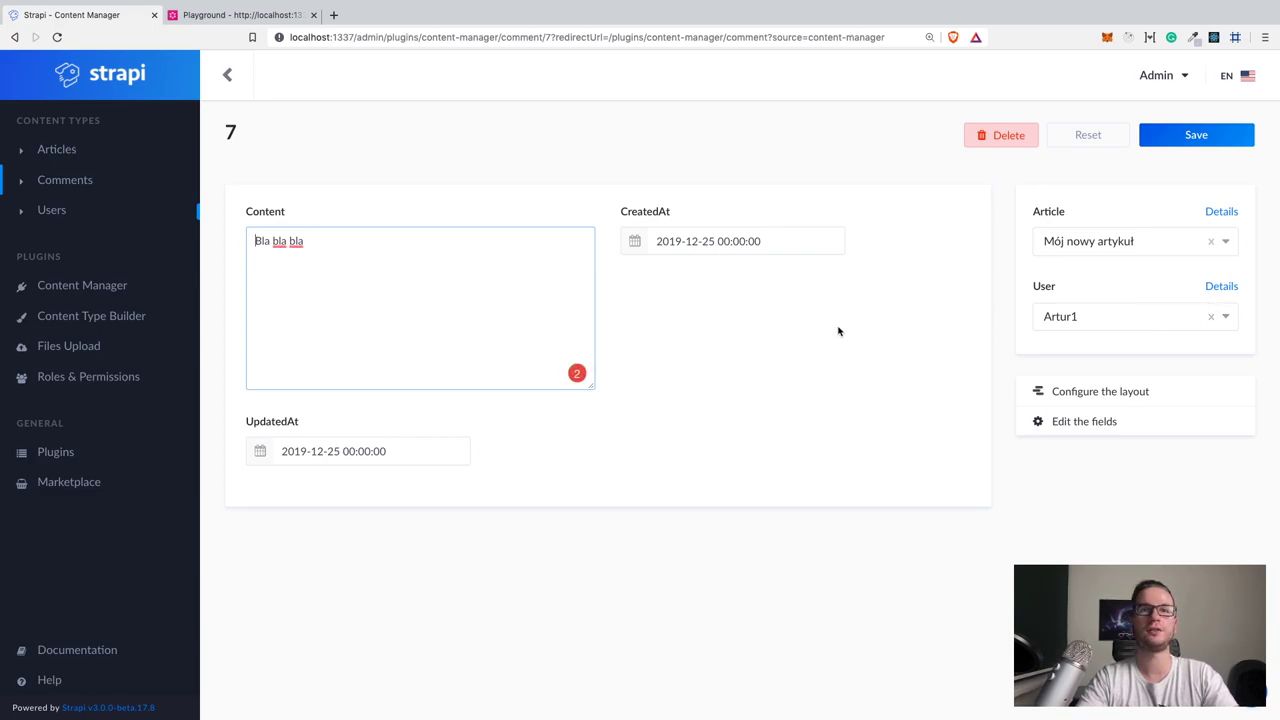
# Return to the GraphQL playground and start a nested user selection after content inside the comments selection.
pyautogui.click(240, 15)
pyautogui.click(217, 296)
pyautogui.press('Return')
pyautogui.write('user {')
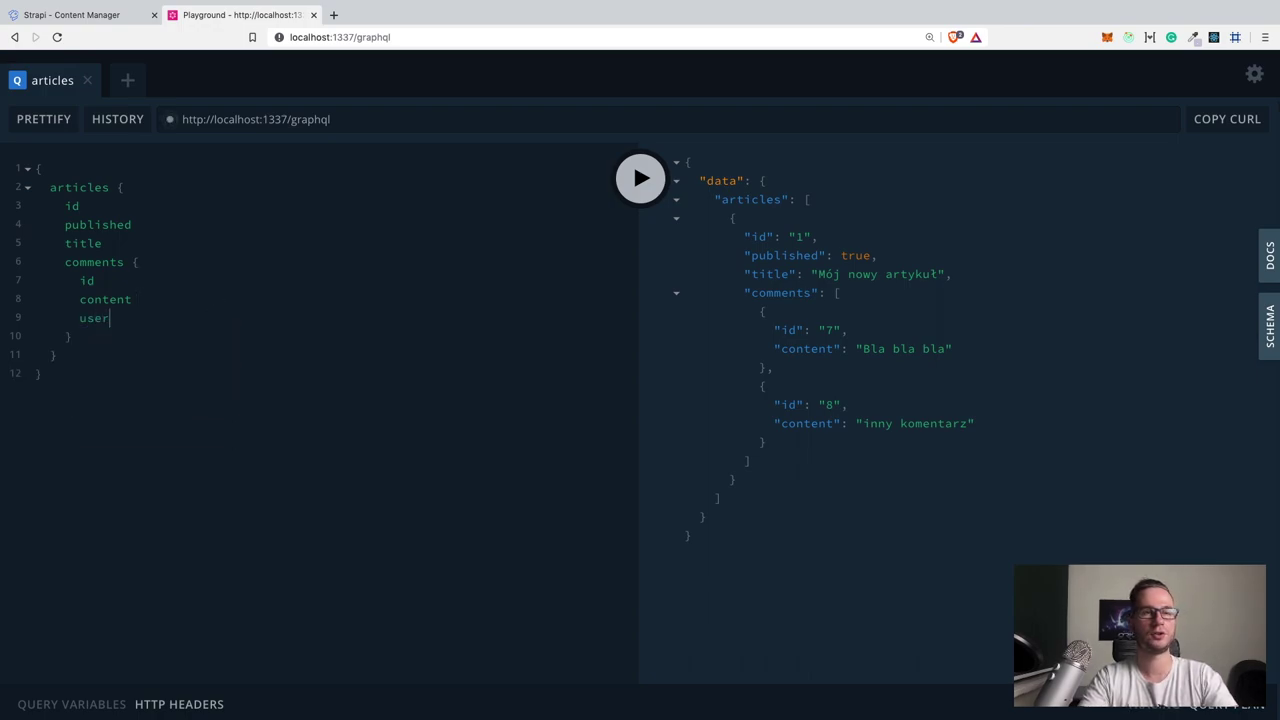